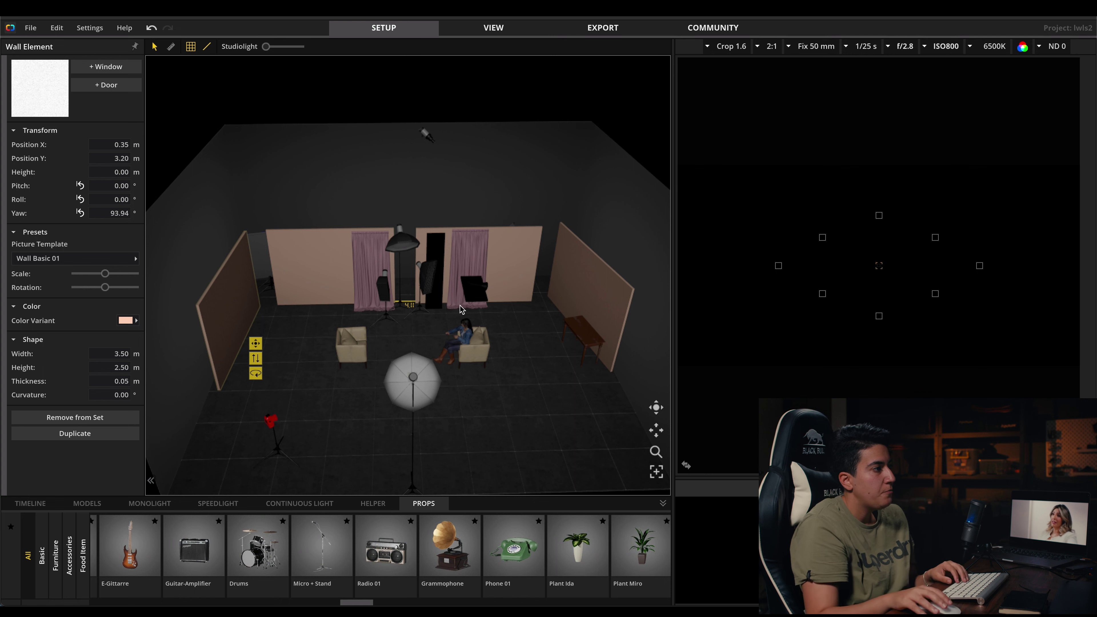
- Turn on the Arri T2 light standing outside the set walls, behind the free-standing diffusor panel
right_drag(413, 341, 320, 349)
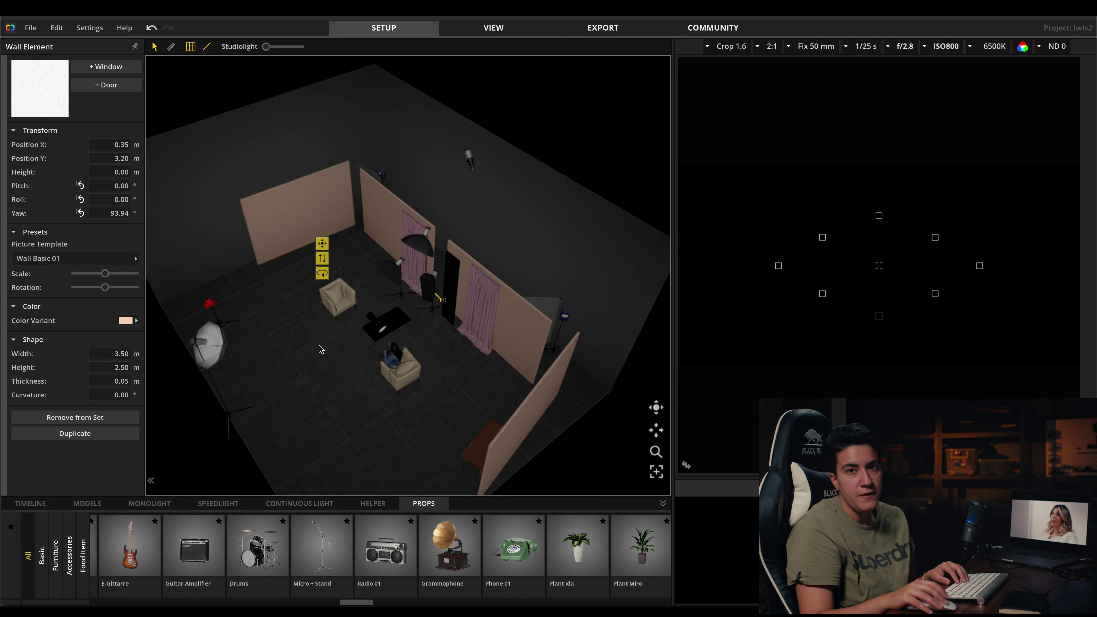
right_drag(490, 363, 451, 363)
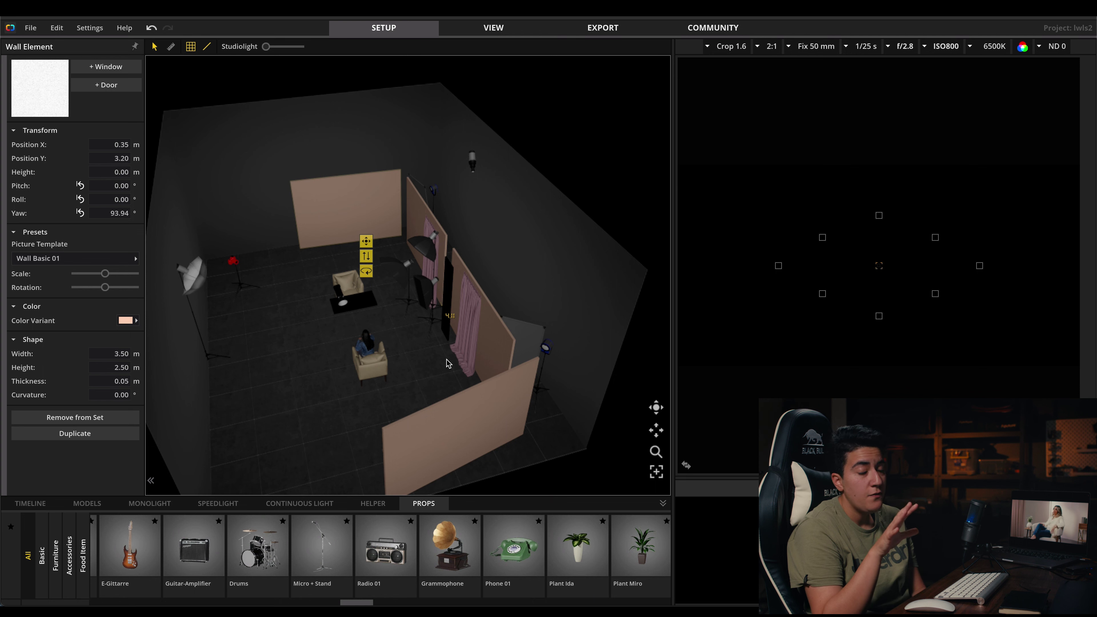
right_drag(448, 363, 502, 424)
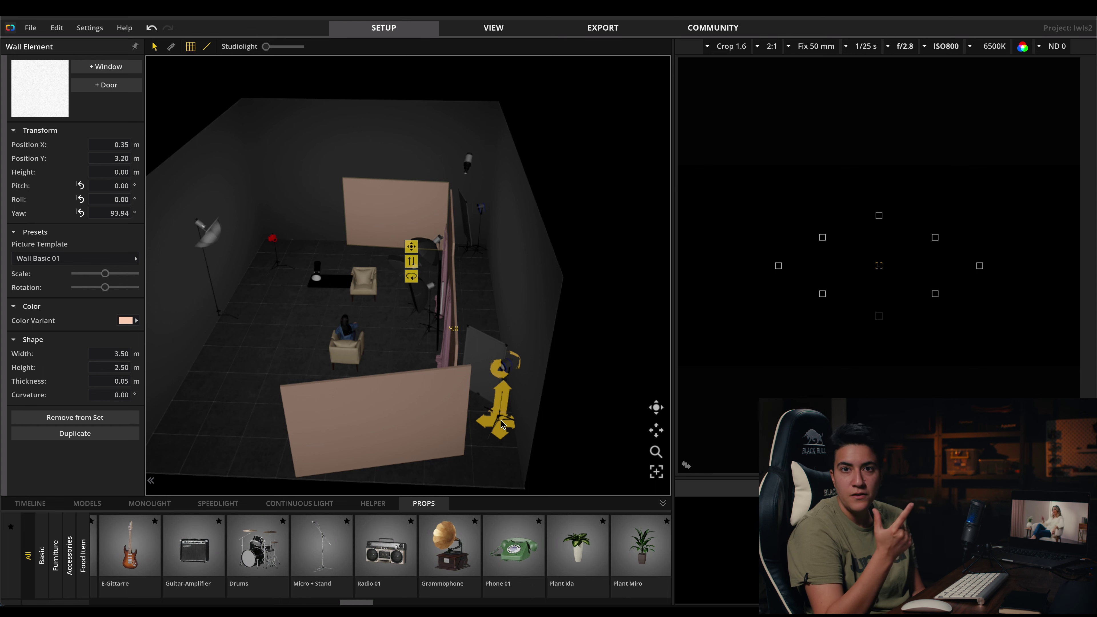
click(499, 432)
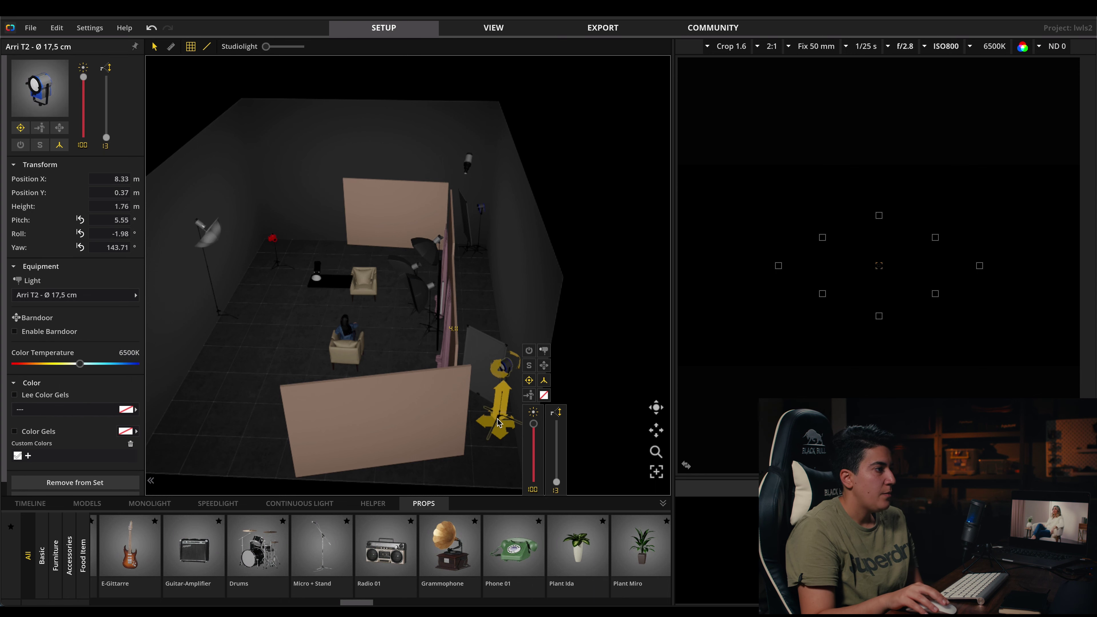
click(529, 351)
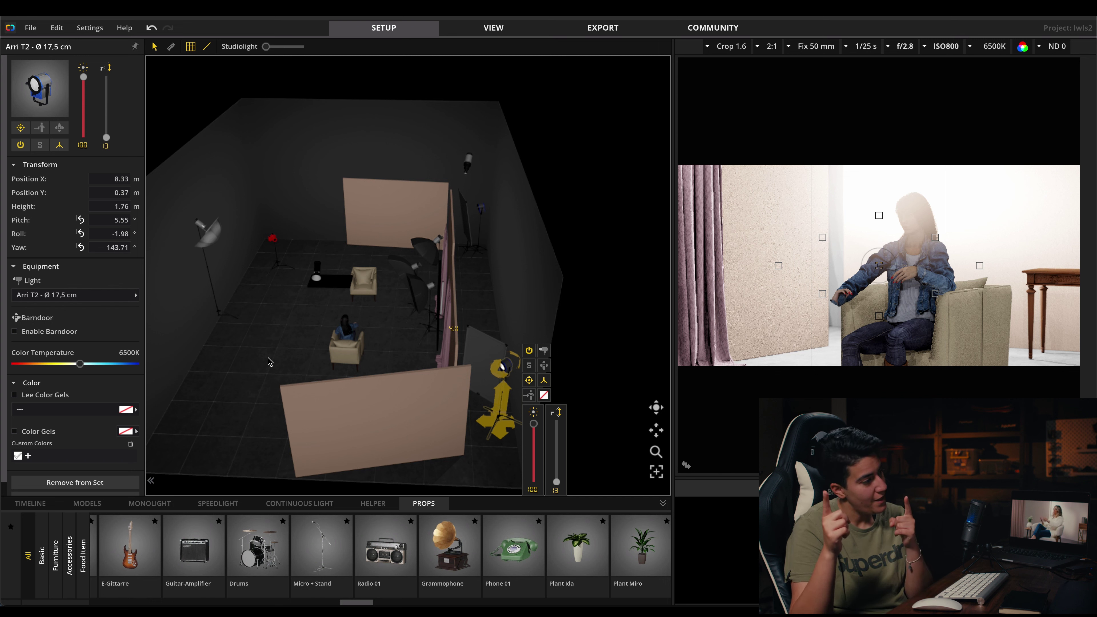
- Set the camera's ND filter to ND 2/0.3 (50%)
click(1054, 45)
click(1043, 77)
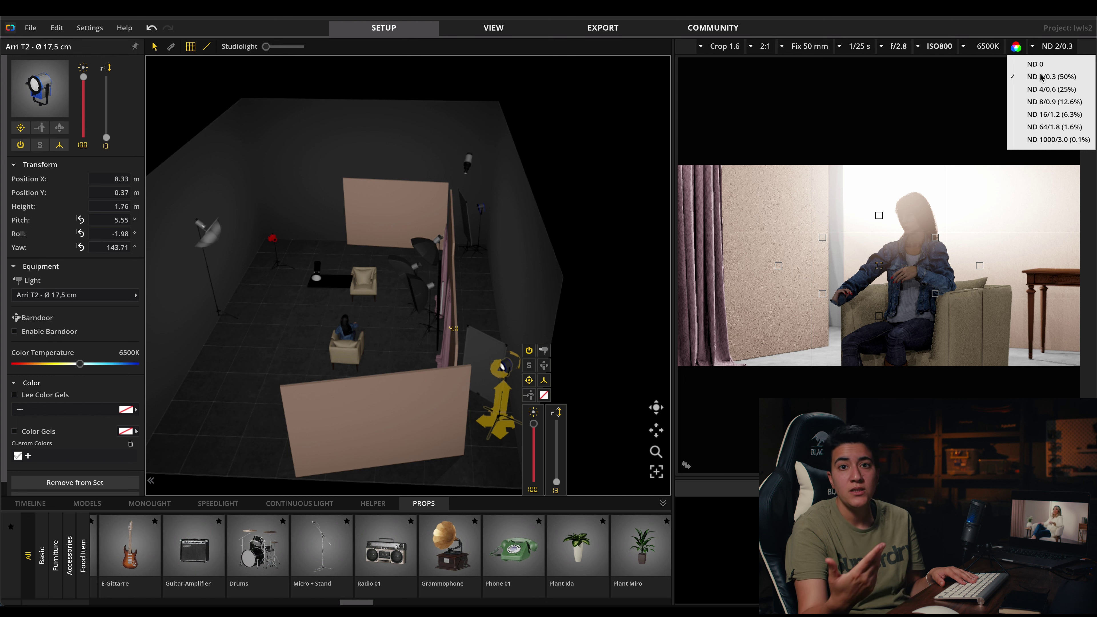
click(898, 330)
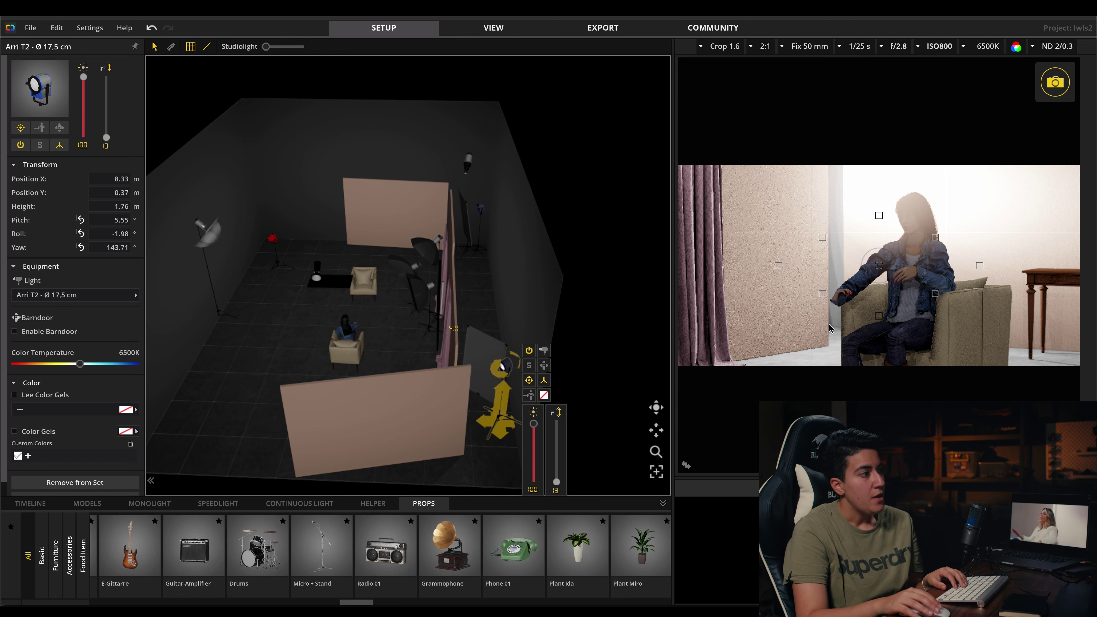
- Reposition the diffusor panel before the Arri T2 at about X 8.80 m, Y 0.76 m, height 0.50 m, with pitch 3.89° and yaw 179.44°
click(486, 379)
drag(483, 408, 478, 431)
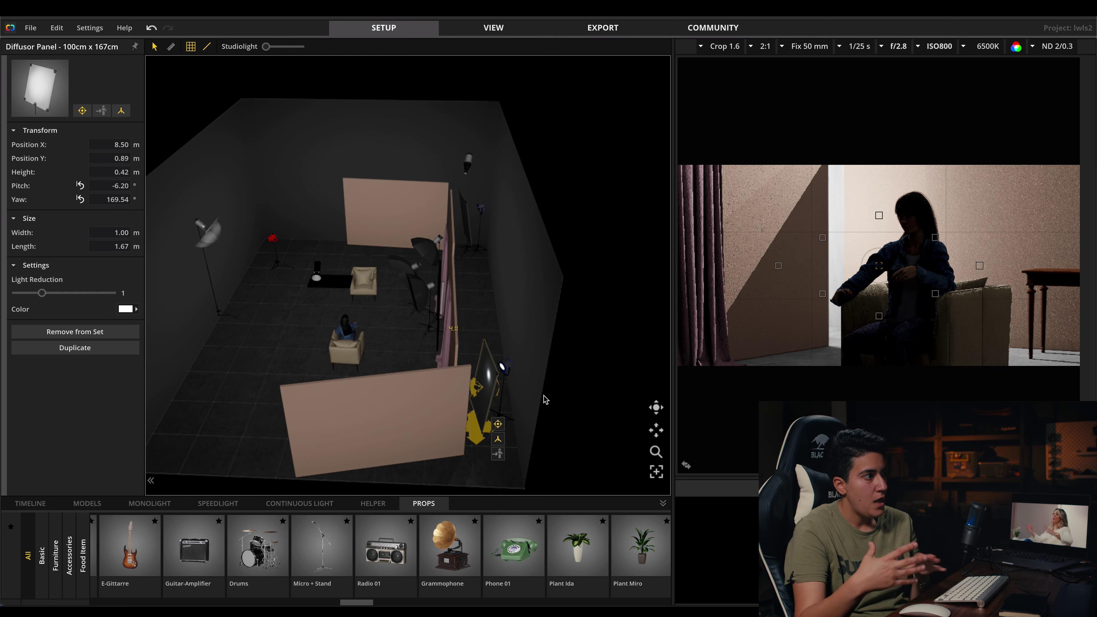
right_drag(514, 416, 470, 367)
drag(357, 387, 343, 405)
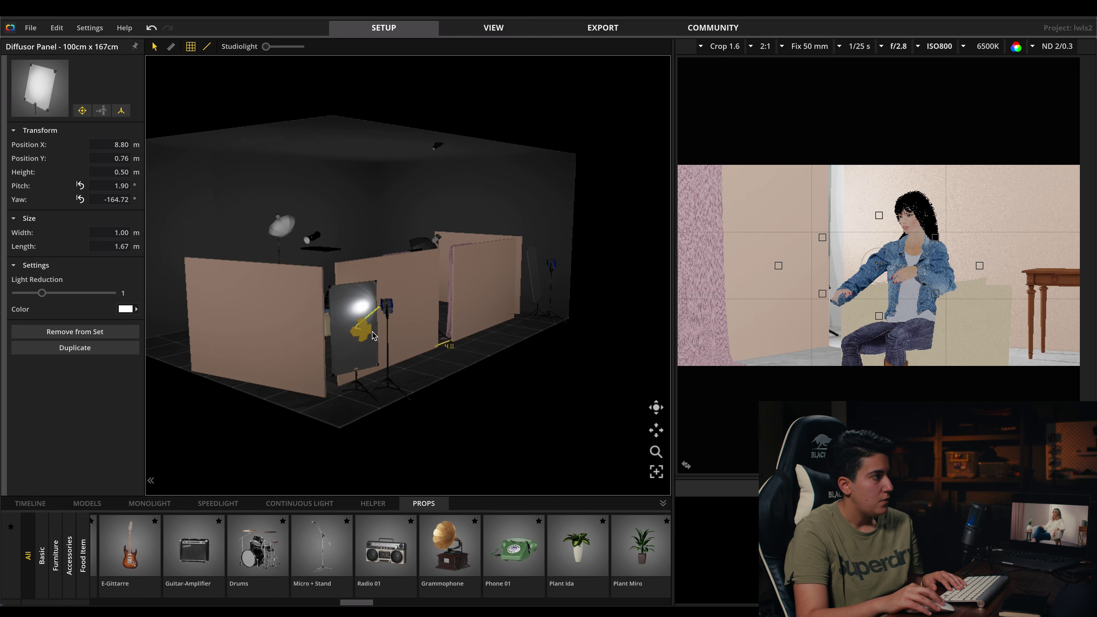
drag(394, 333, 511, 329)
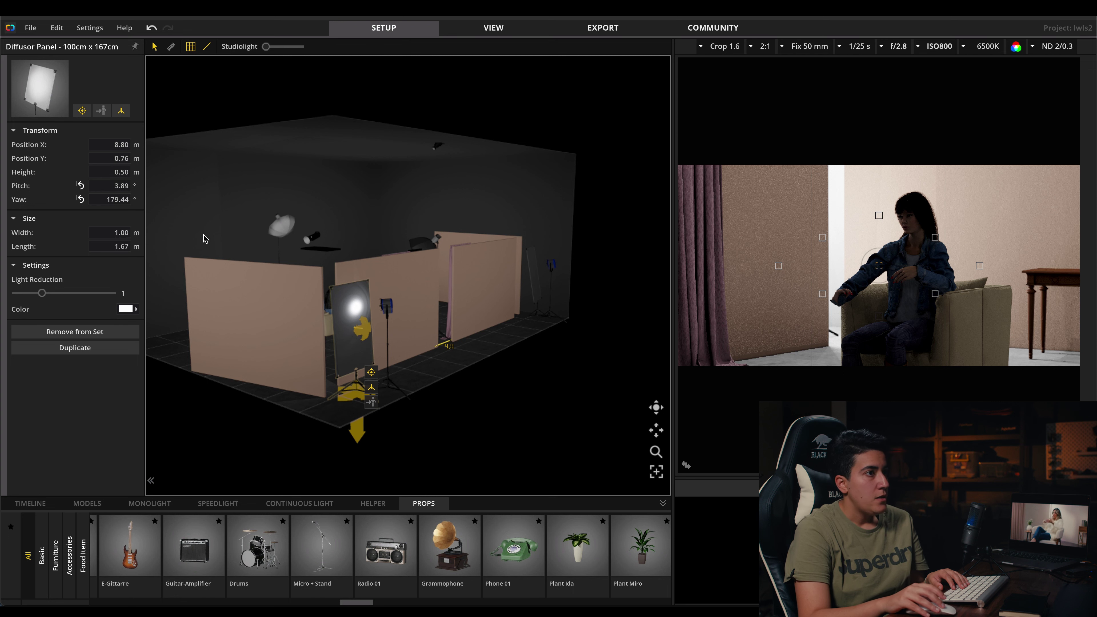
- Turn on the Aputure LS 300X light mounted above the seated woman
right_drag(205, 239, 443, 341)
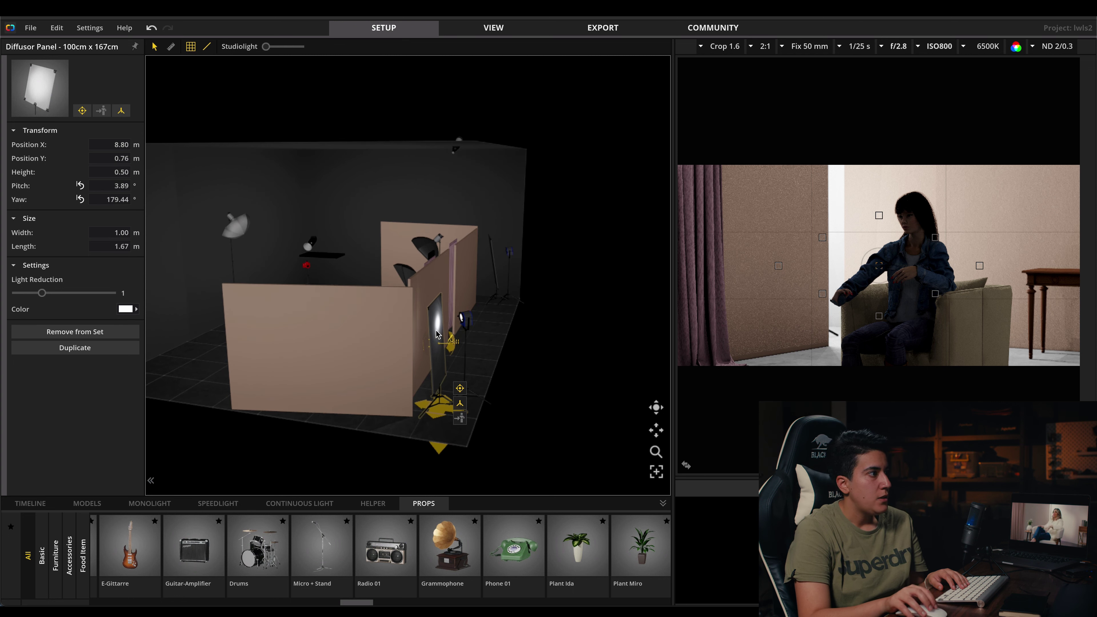
right_drag(293, 233, 432, 260)
mouse_move(1012, 116)
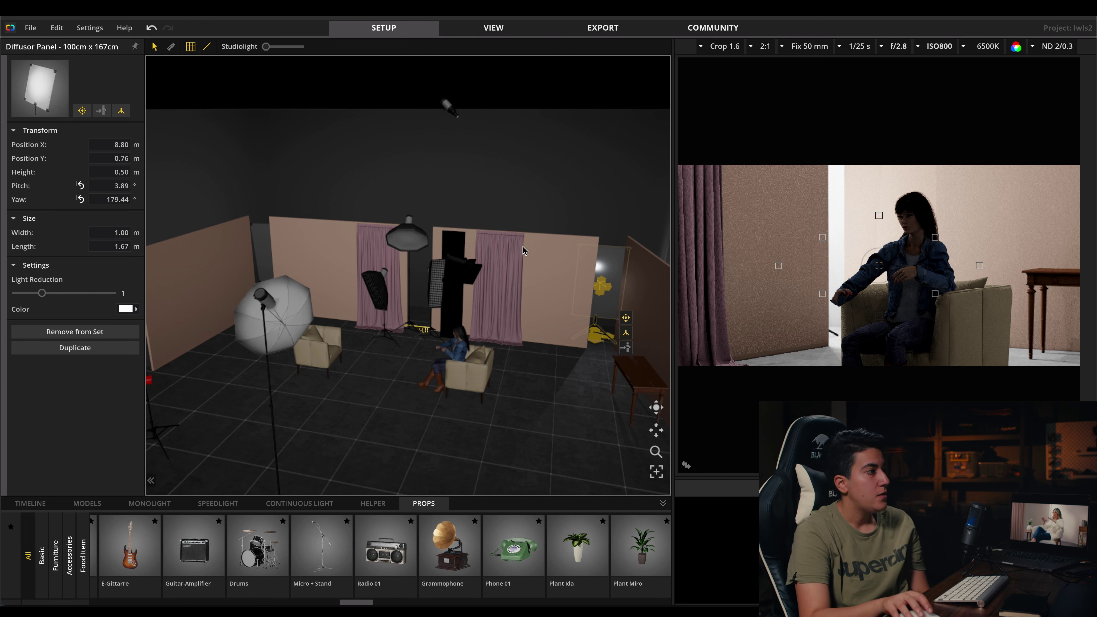
click(460, 264)
scroll(460, 264, up, 3)
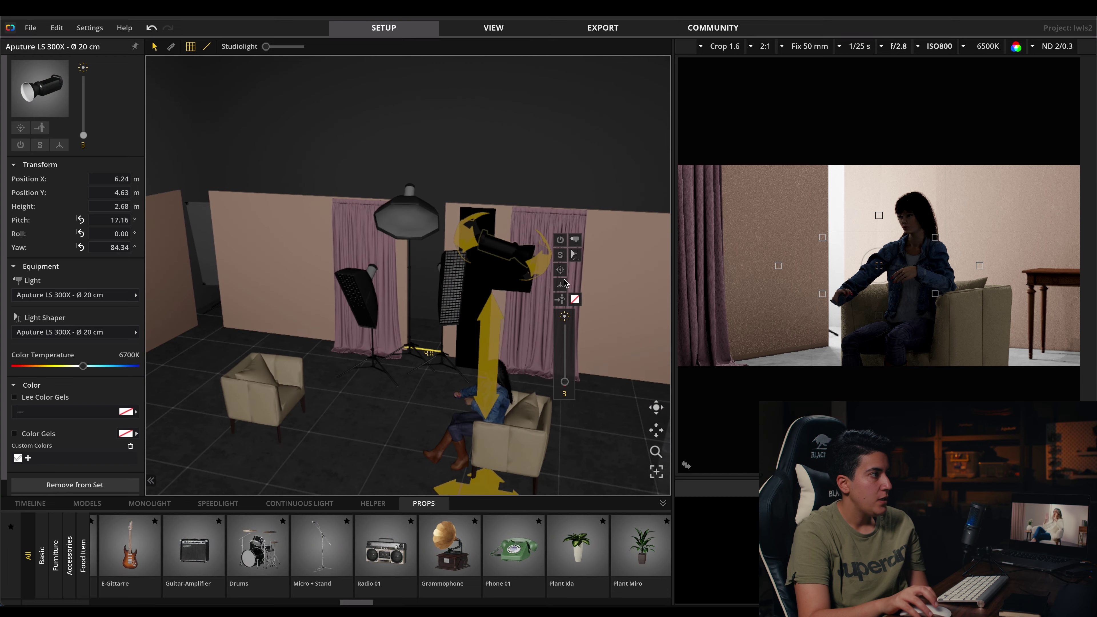
click(561, 241)
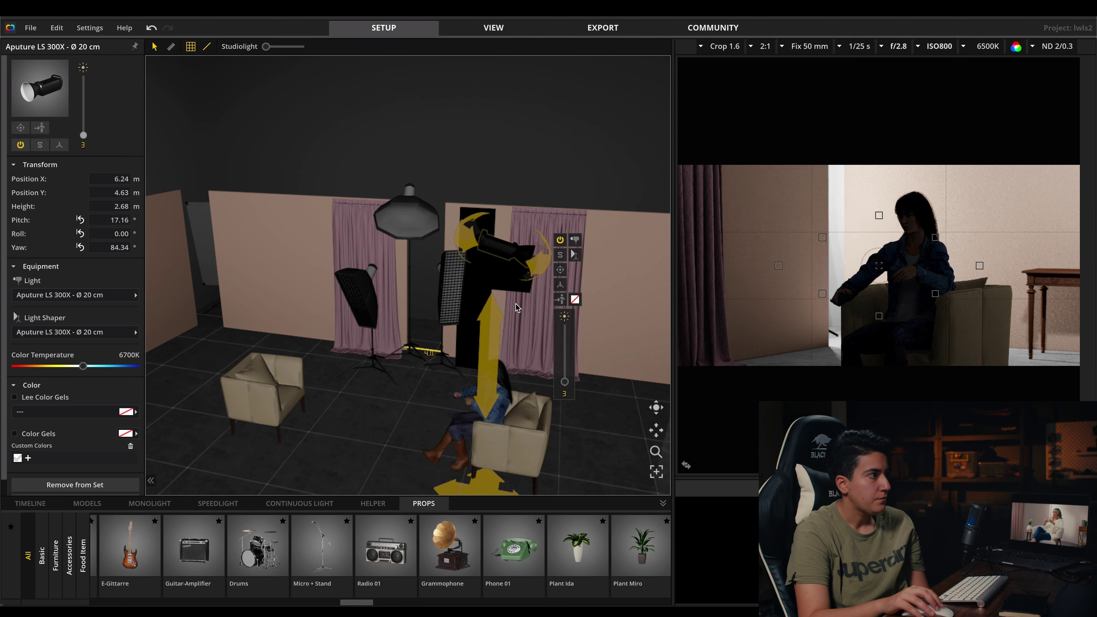
scroll(501, 236, down, 3)
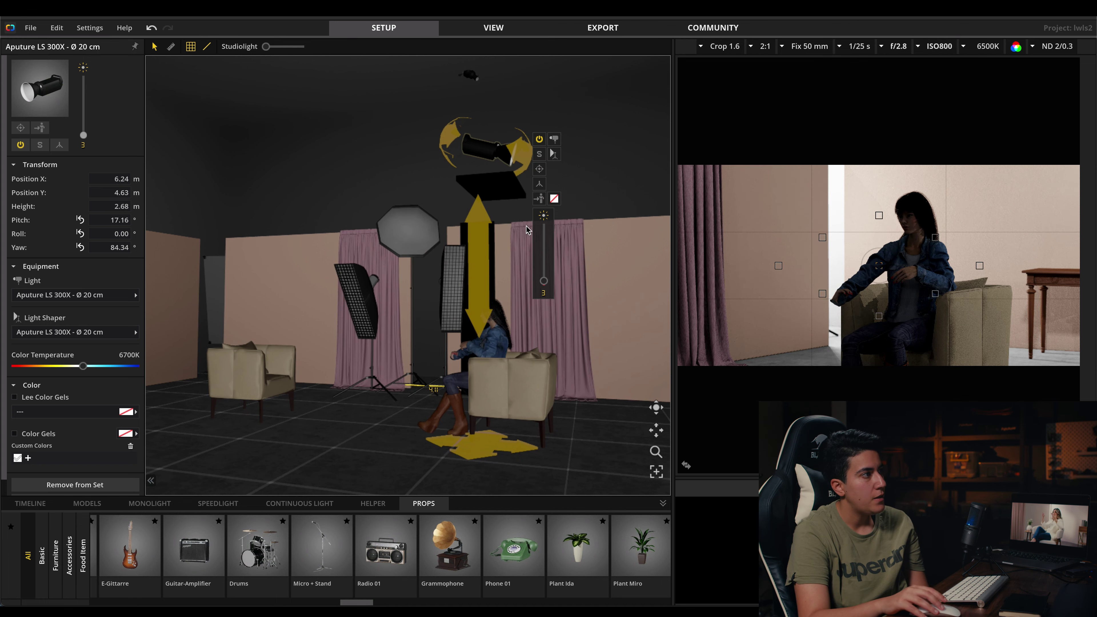
- Turn on the gridded 30 x 120 cm striplight standing closest to the seated woman
right_drag(420, 332, 512, 355)
click(637, 331)
right_drag(637, 331, 467, 385)
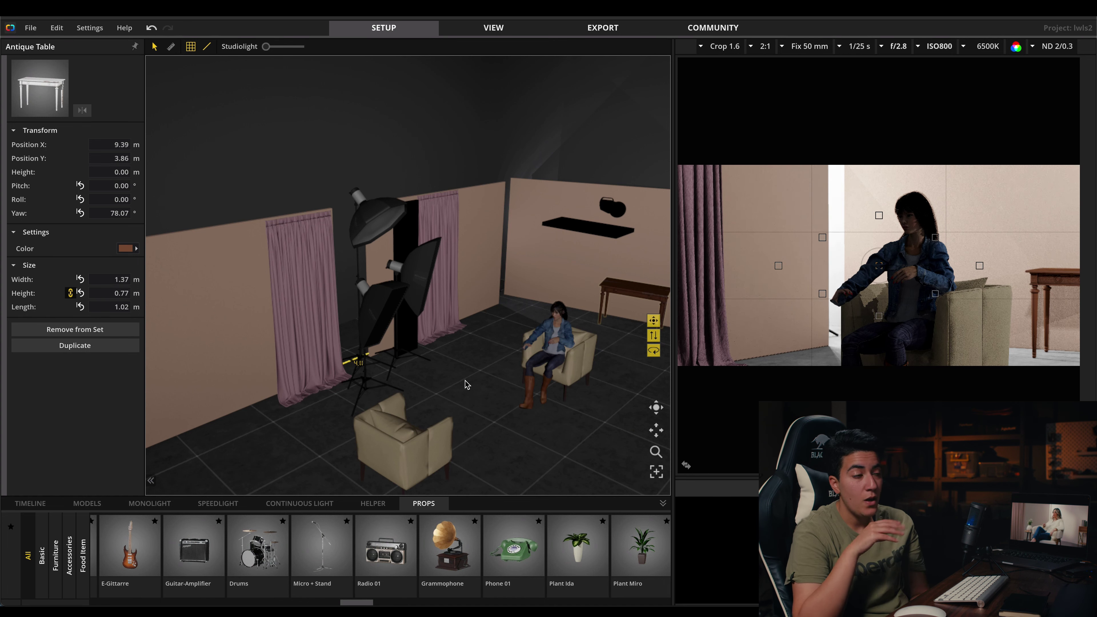
right_drag(467, 384, 471, 270)
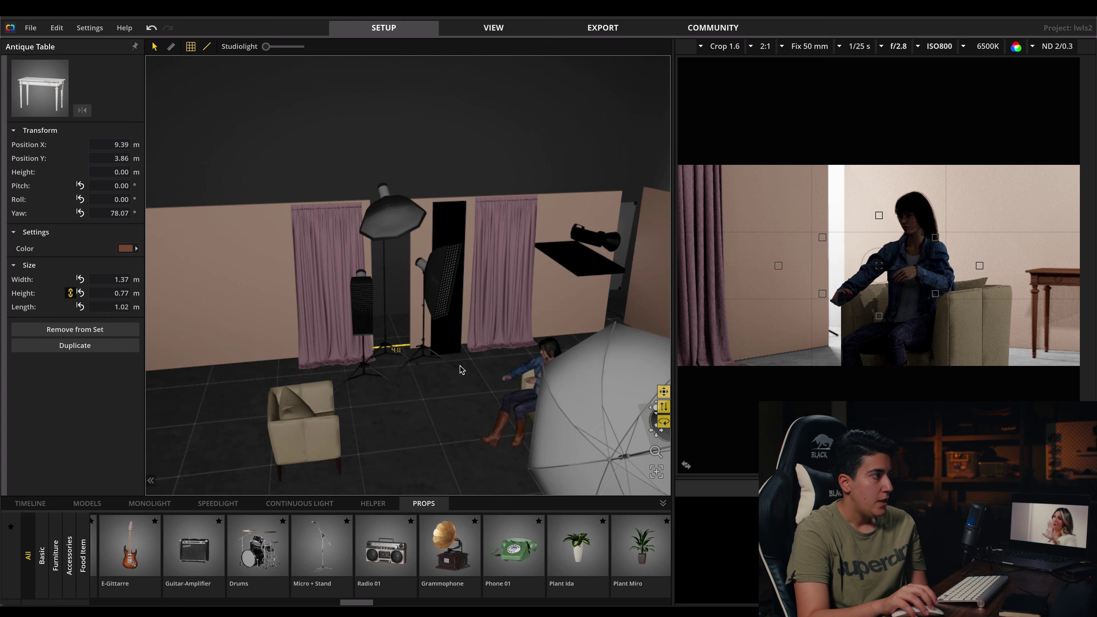
drag(430, 284, 371, 348)
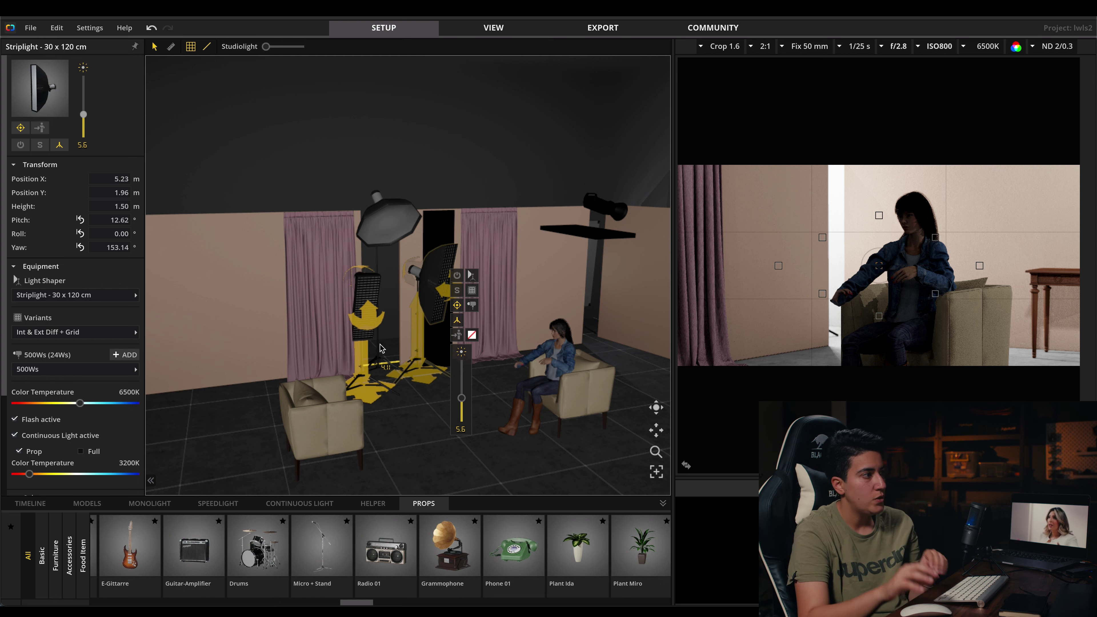
click(457, 277)
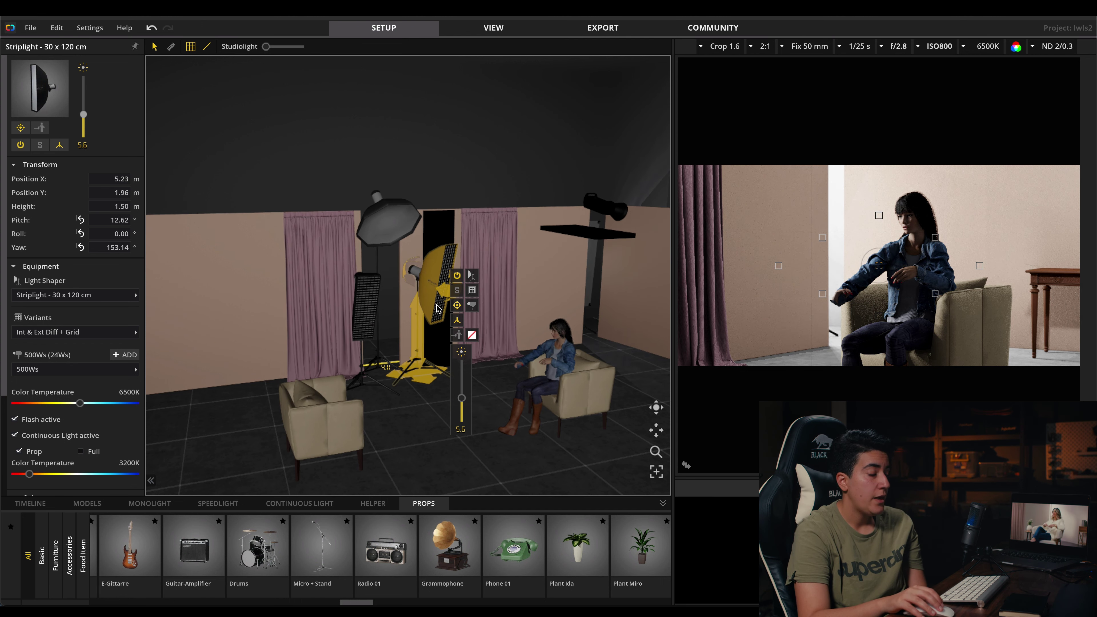
- Test the striplight near the seated woman at power 9.9 and bring it down to 5.7
right_drag(439, 307, 418, 284)
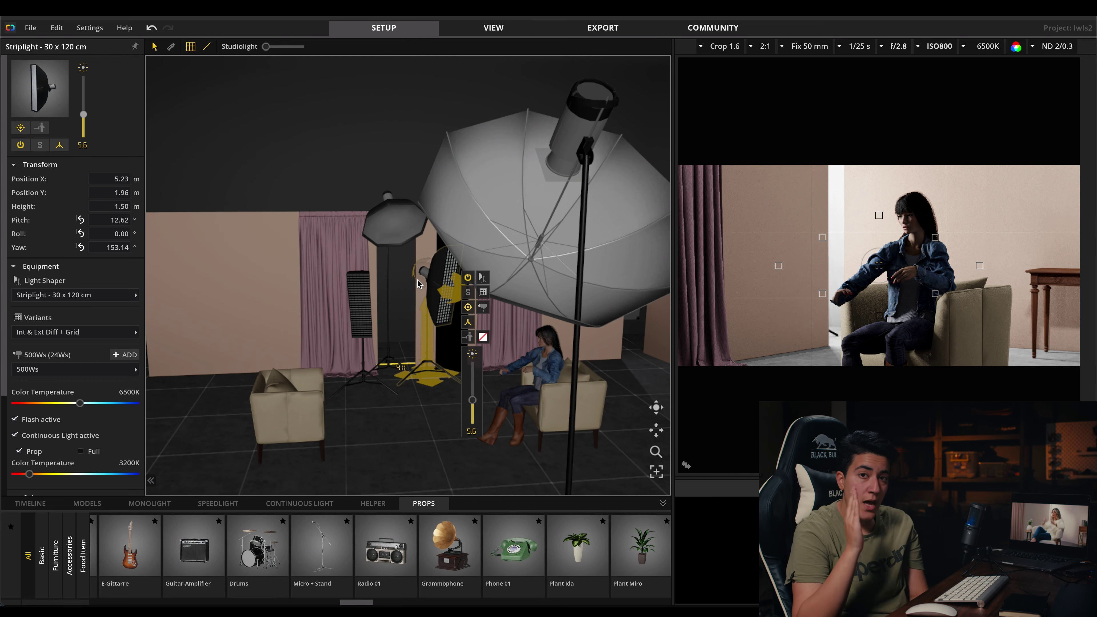
click(419, 439)
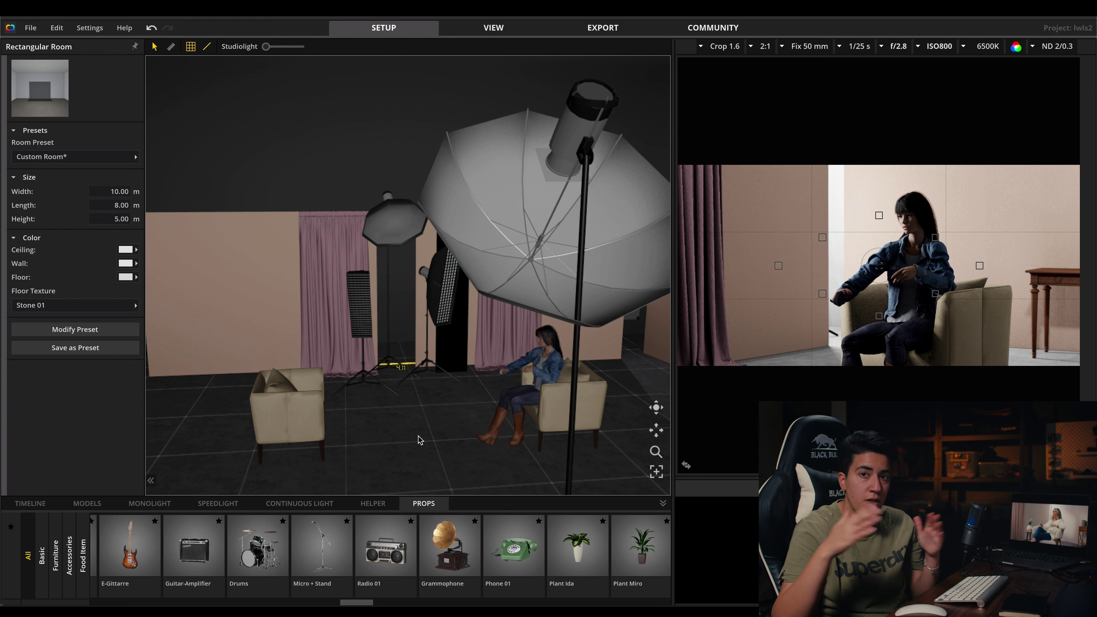
right_drag(418, 440, 451, 432)
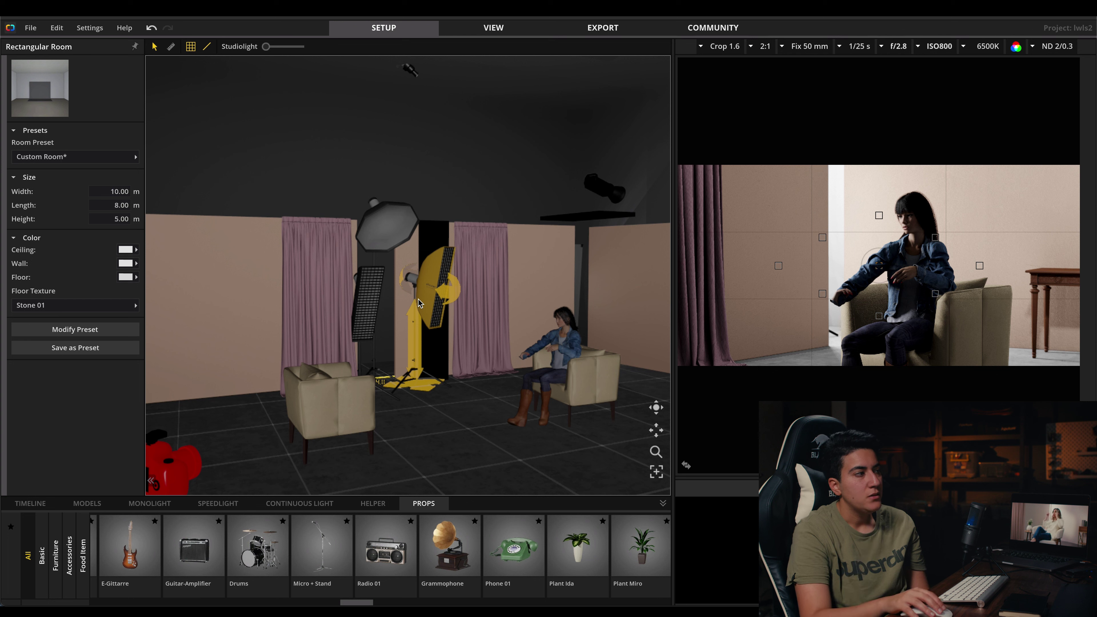
click(429, 290)
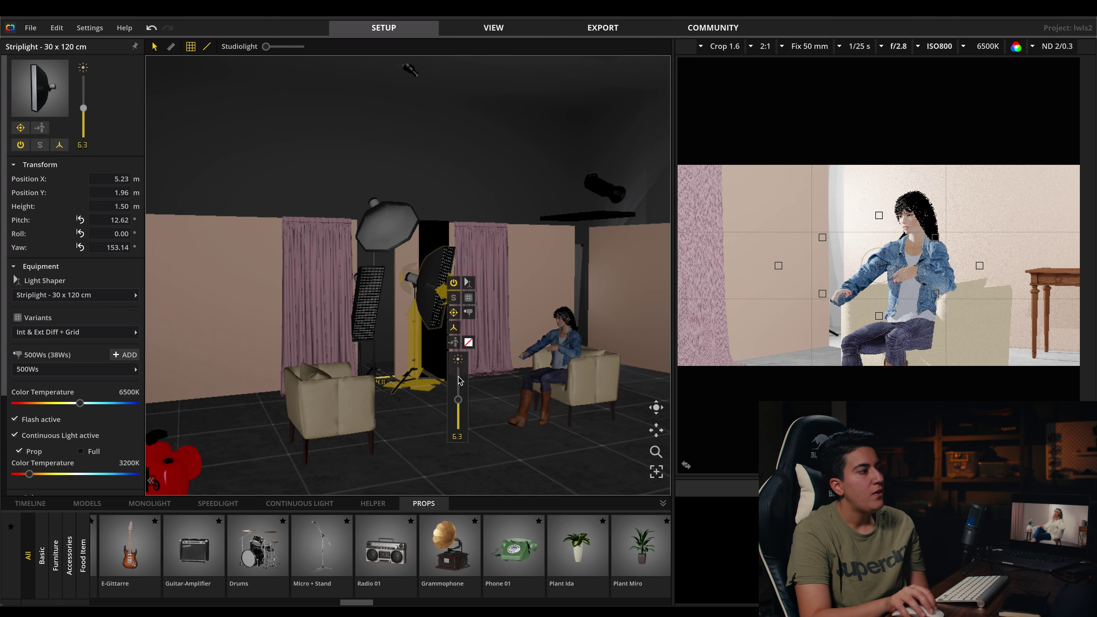
drag(460, 406, 459, 374)
scroll(459, 373, up, 1)
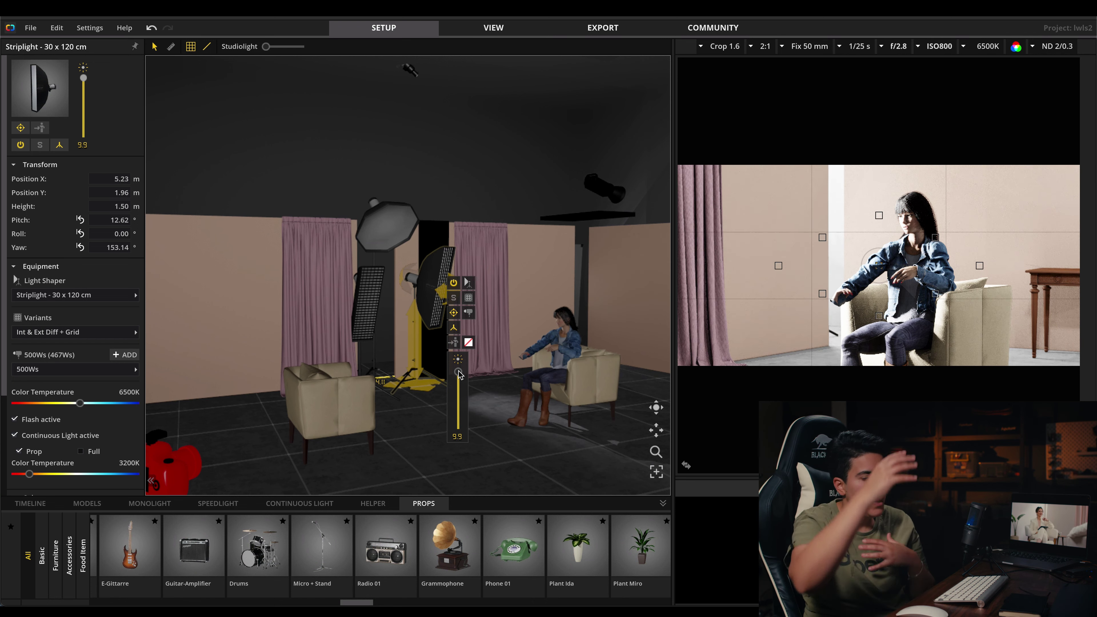
drag(458, 389, 459, 408)
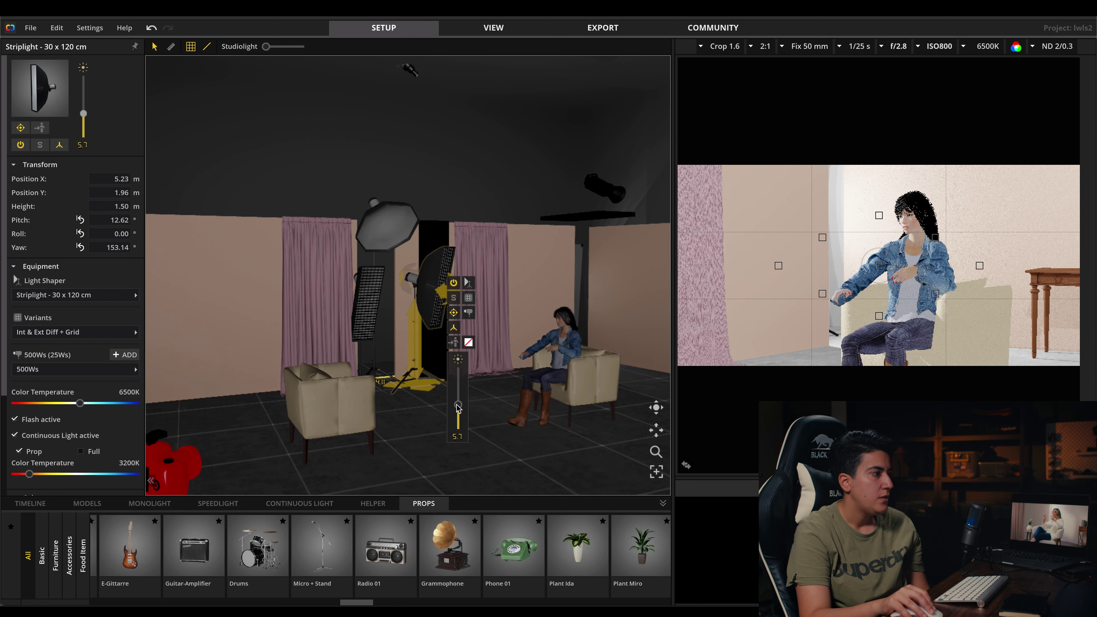
- Turn on the 90 cm Octaform light raised between the two curtains
click(380, 227)
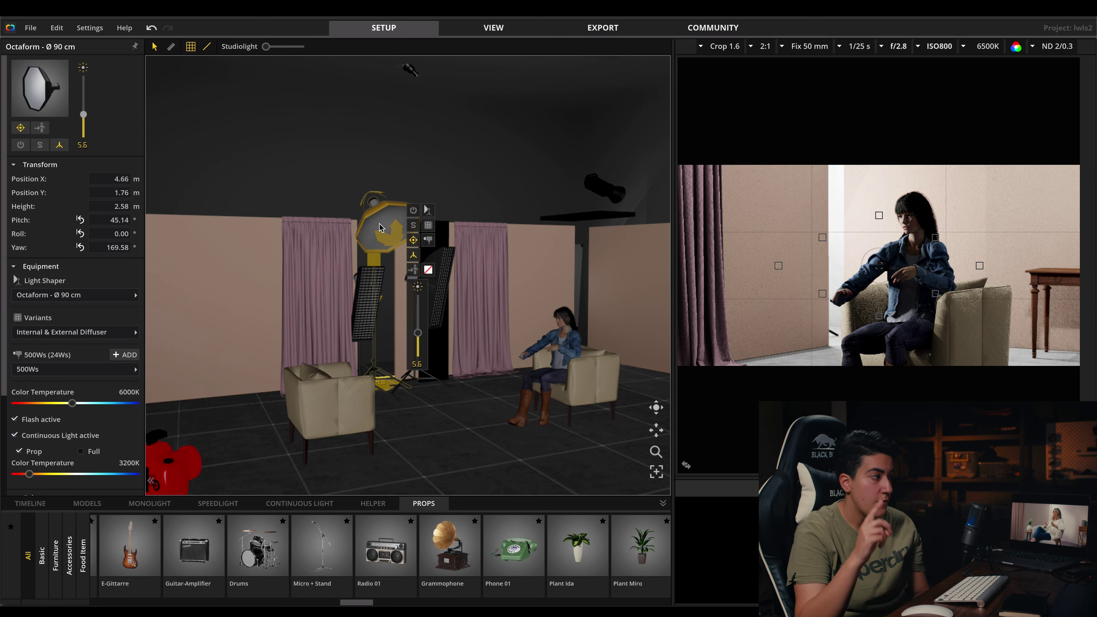
click(413, 210)
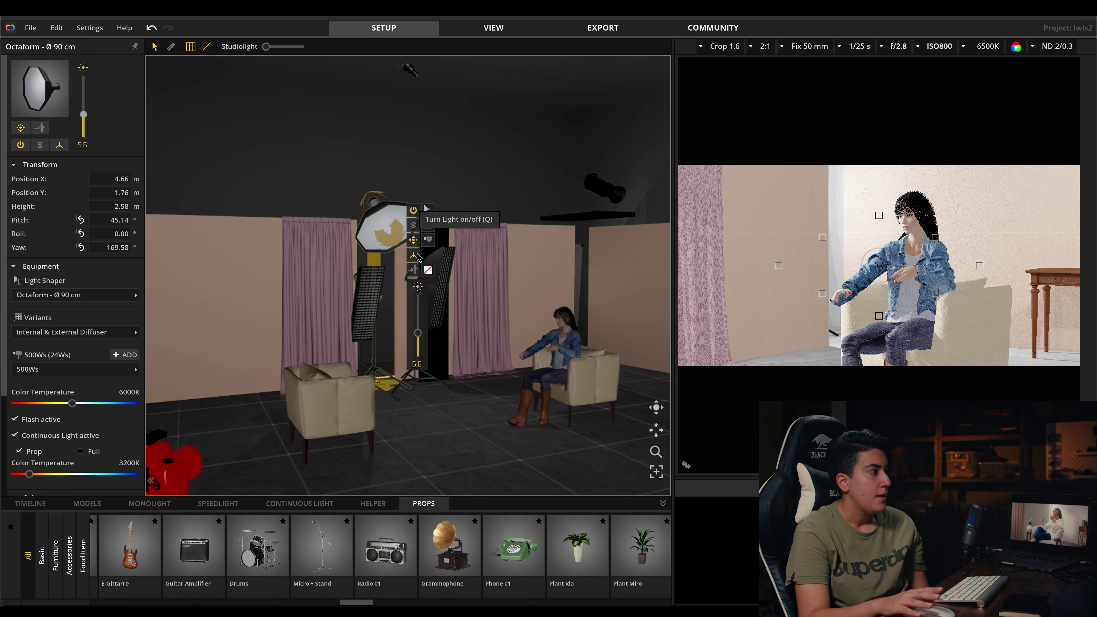
click(486, 406)
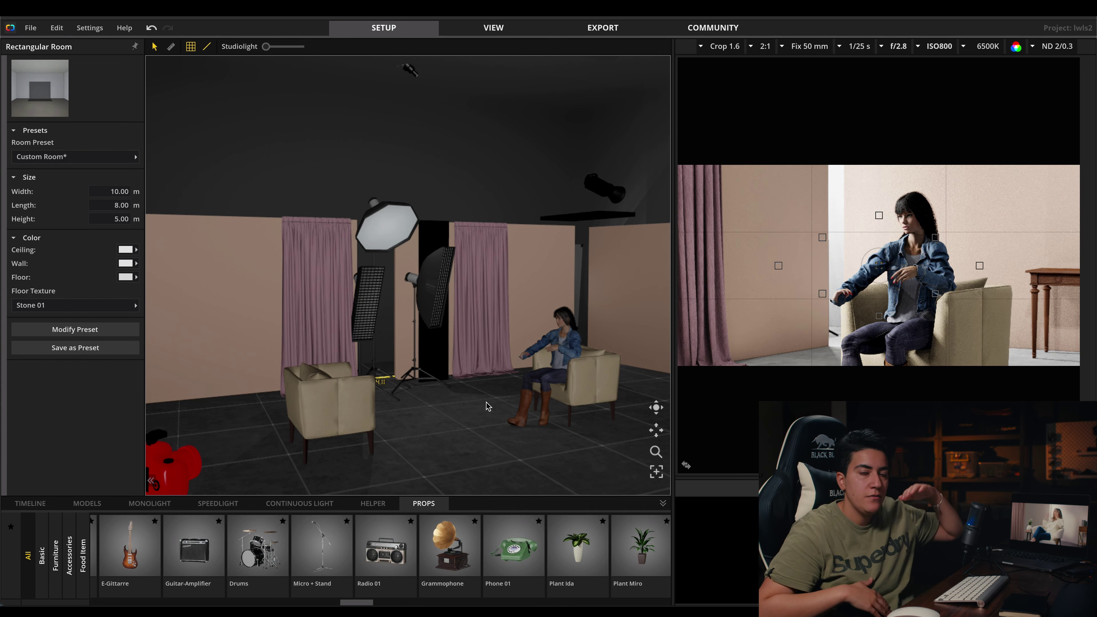
- Turn on the 100 cm translucent umbrella light at the open side of the set and review its color gel filters
click(429, 290)
click(424, 307)
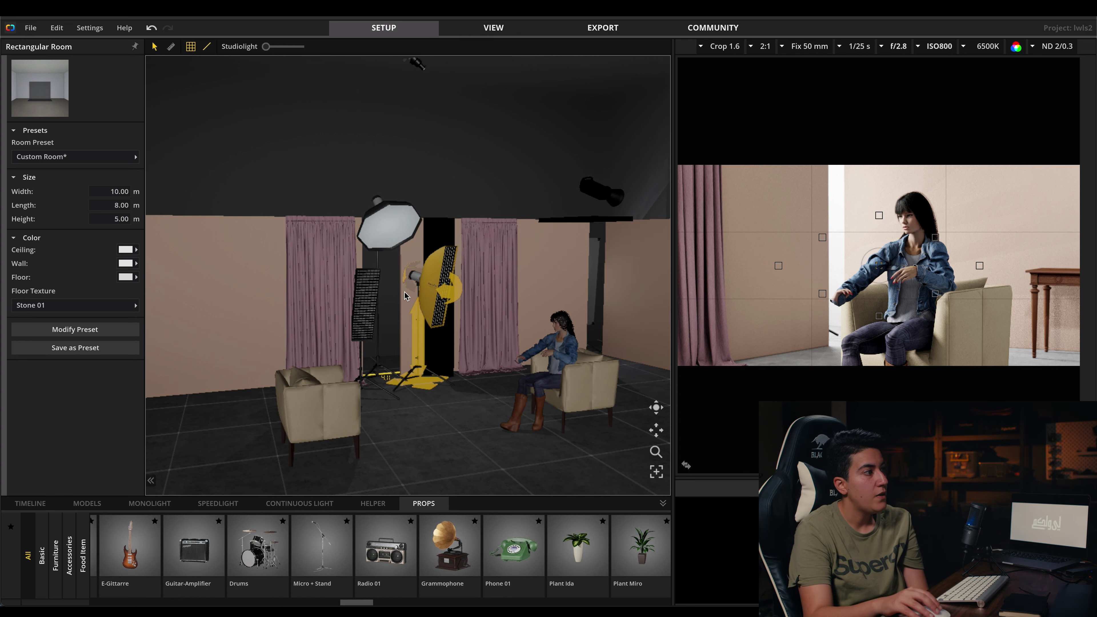
right_drag(427, 322, 443, 409)
scroll(423, 418, down, 3)
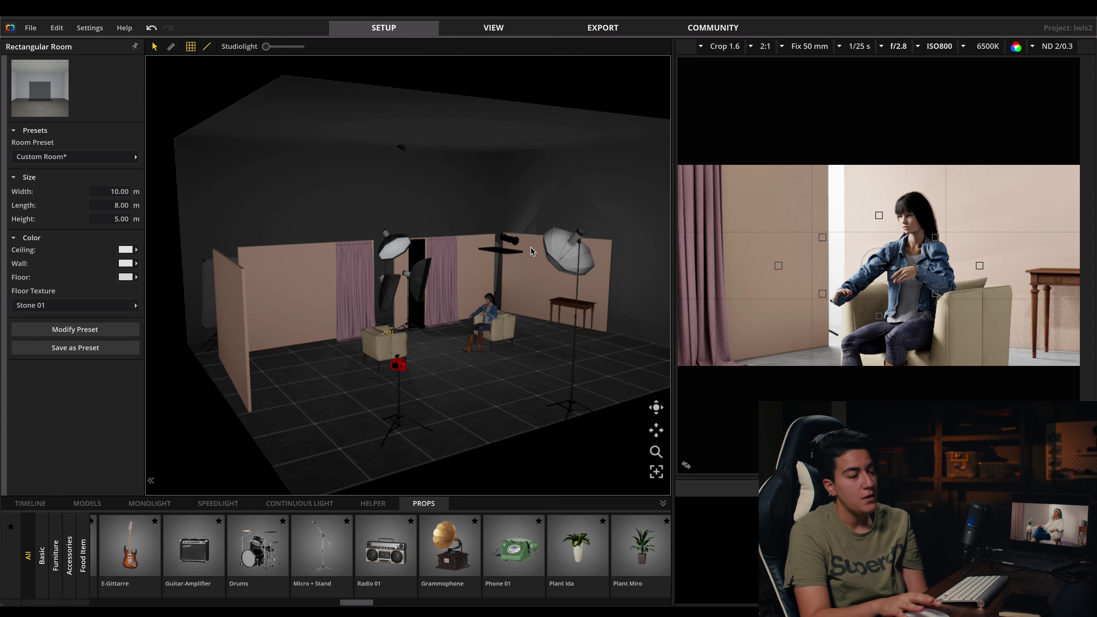
right_drag(532, 336, 524, 334)
click(523, 234)
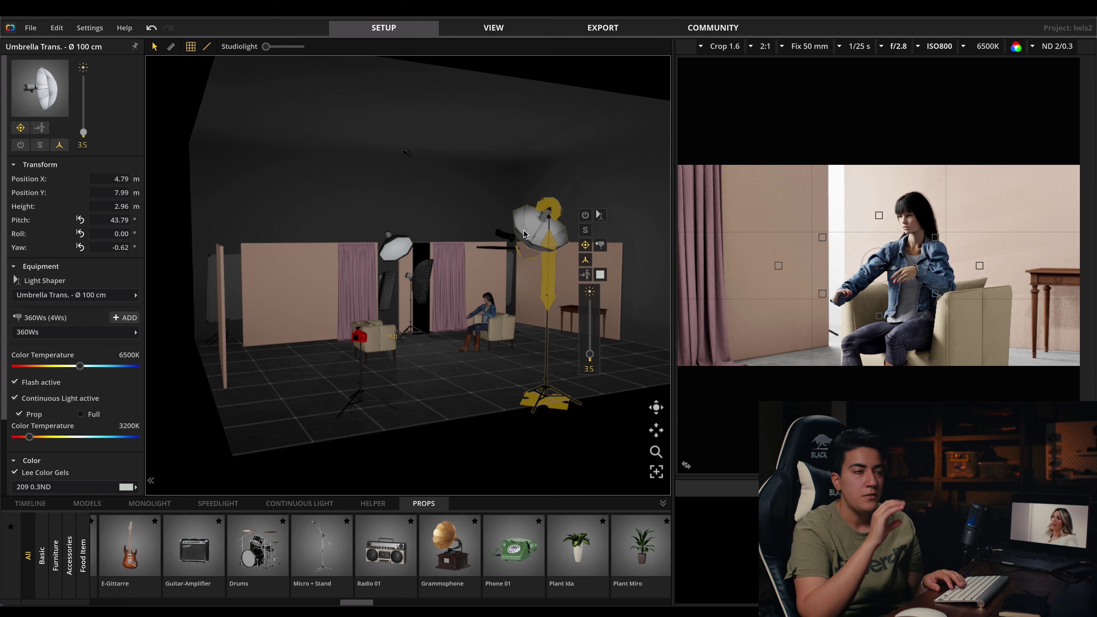
click(583, 220)
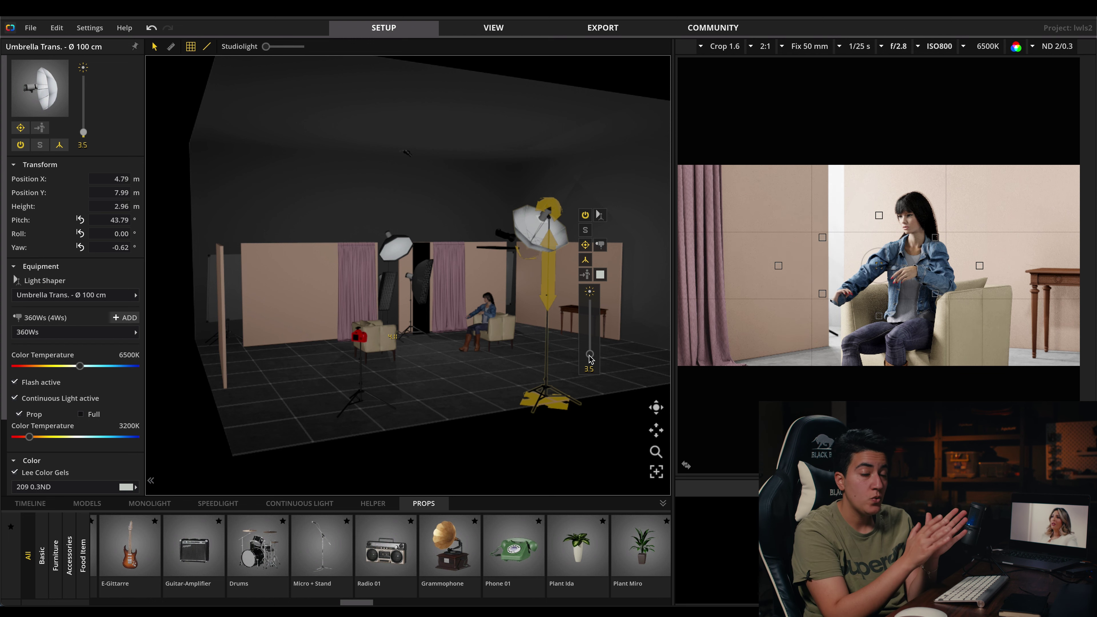
click(600, 275)
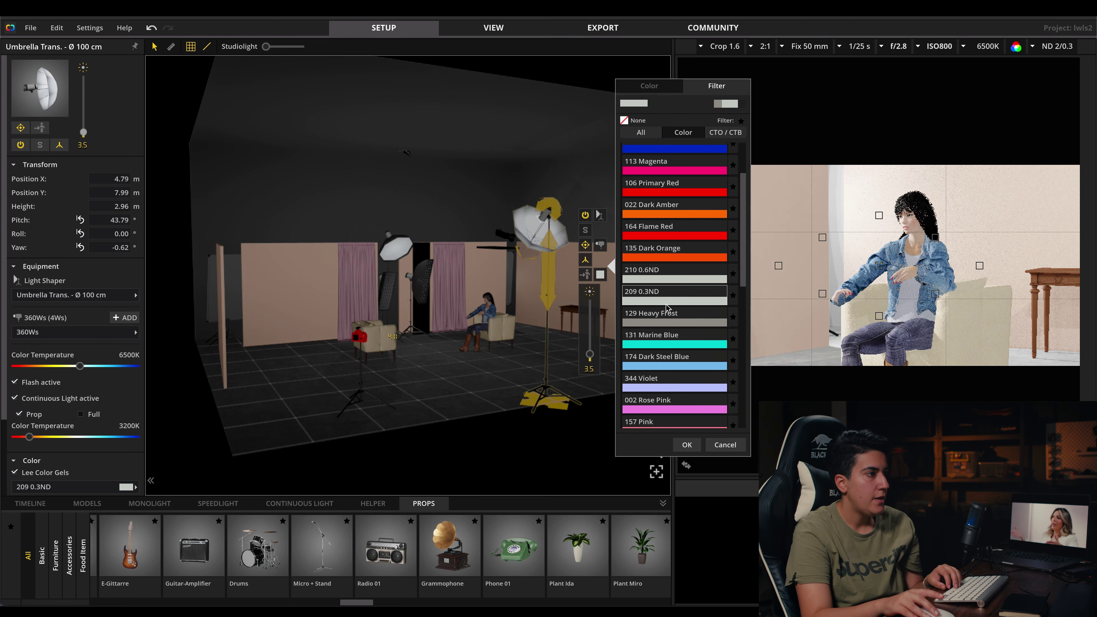
click(499, 375)
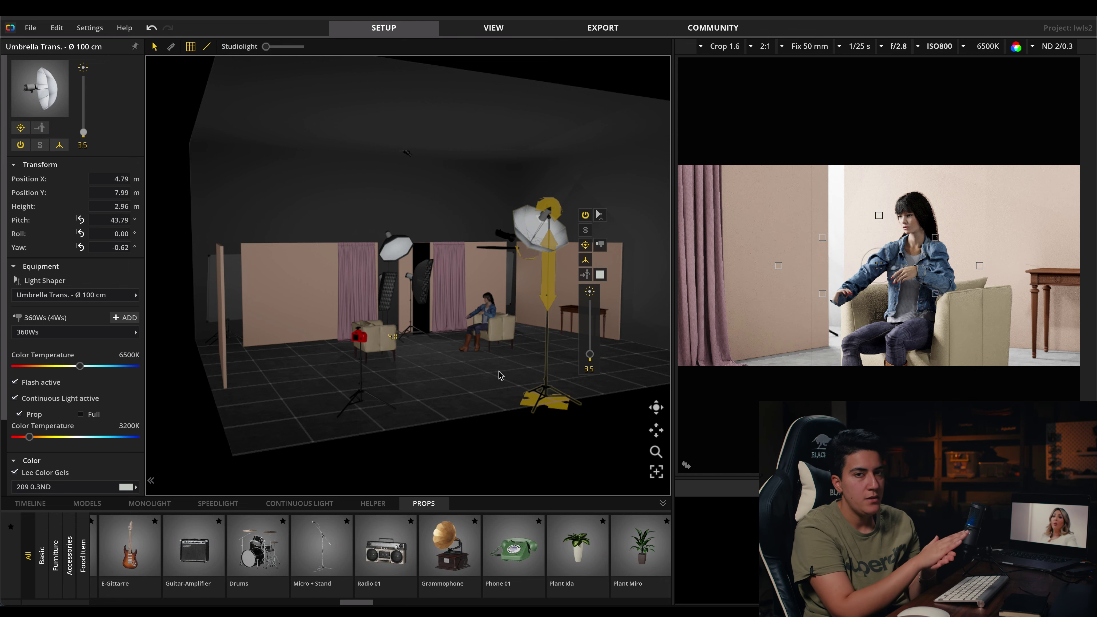
- Turn the camera to a yaw of about 51.6° and set its manual focal distance to 5.26 m
click(437, 334)
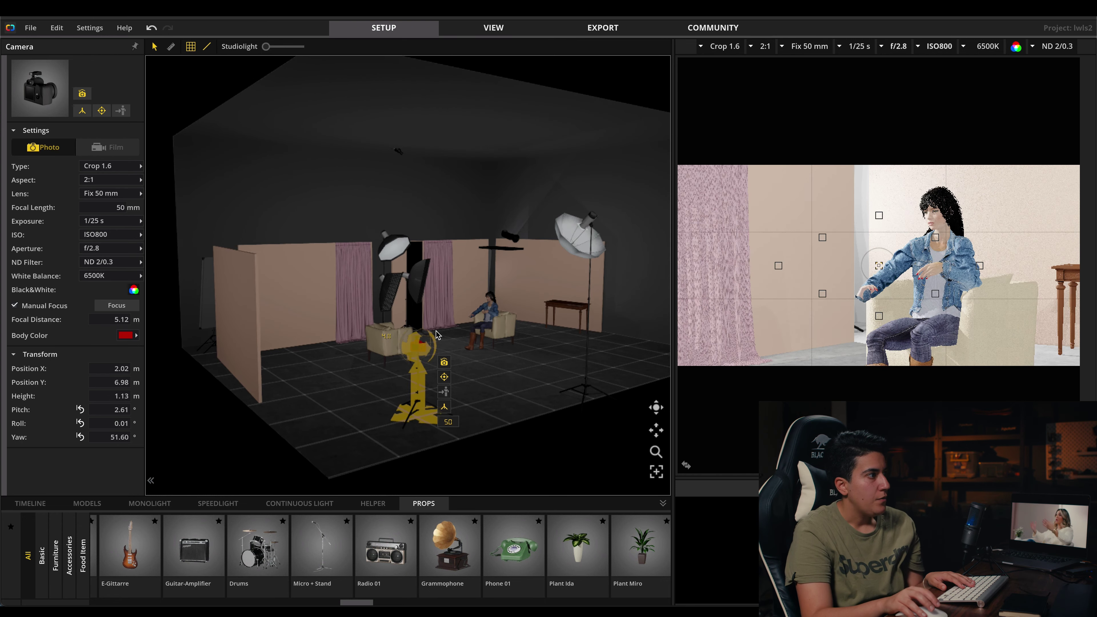
mouse_move(33, 320)
mouse_down()
mouse_move(45, 320)
mouse_move(29, 323)
mouse_up()
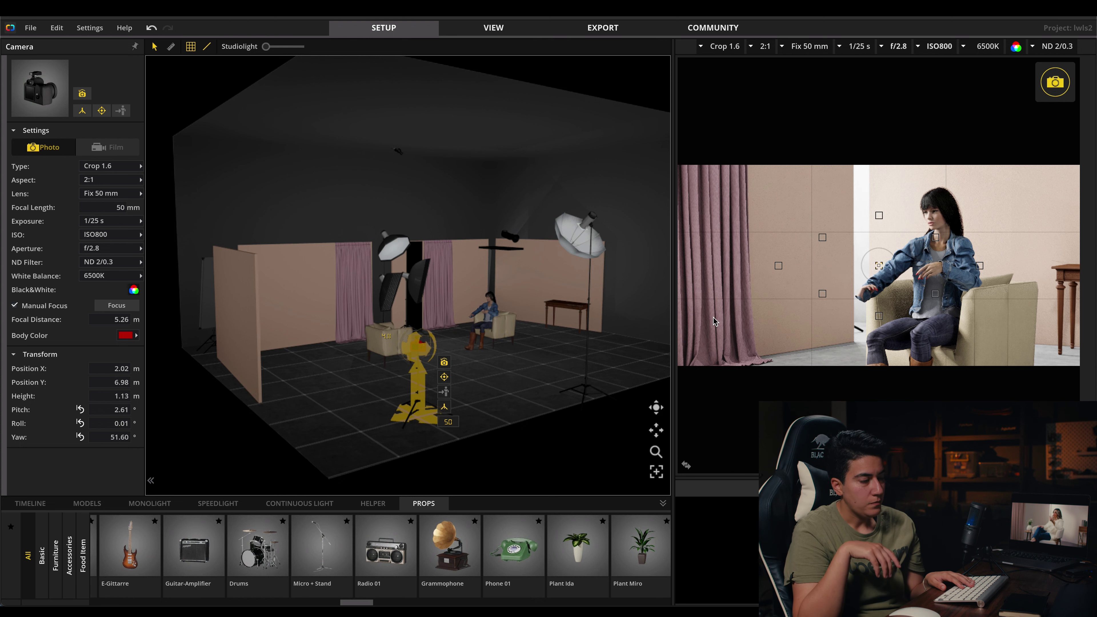
- Turn on the 103.5 cm Titan Tube light standing upright at the opening between the curtains
right_drag(447, 277, 410, 310)
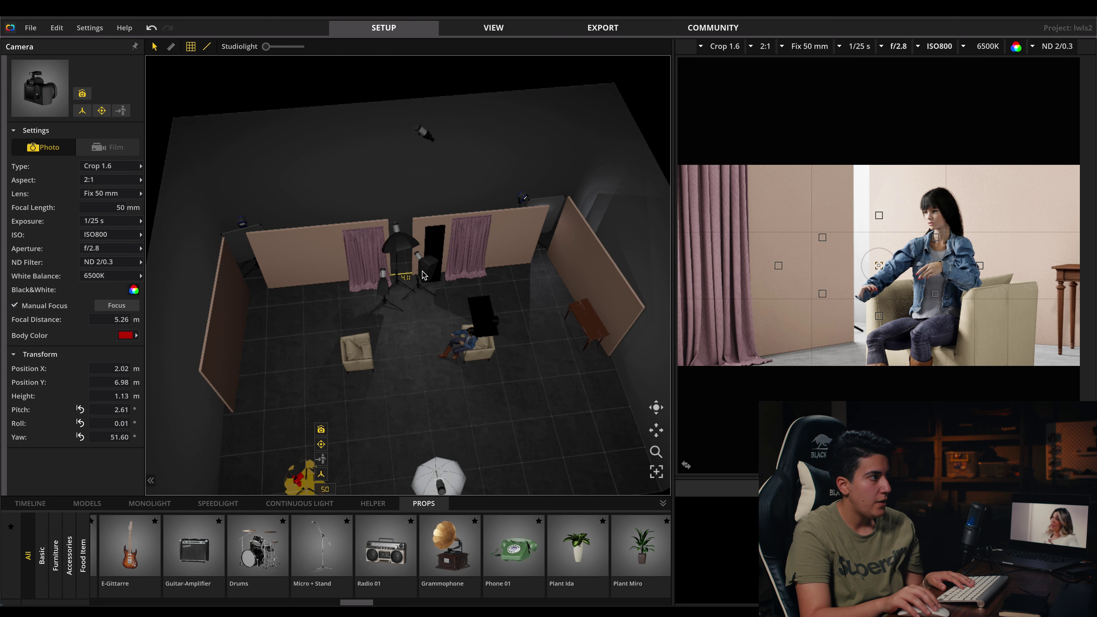
right_drag(519, 284, 462, 333)
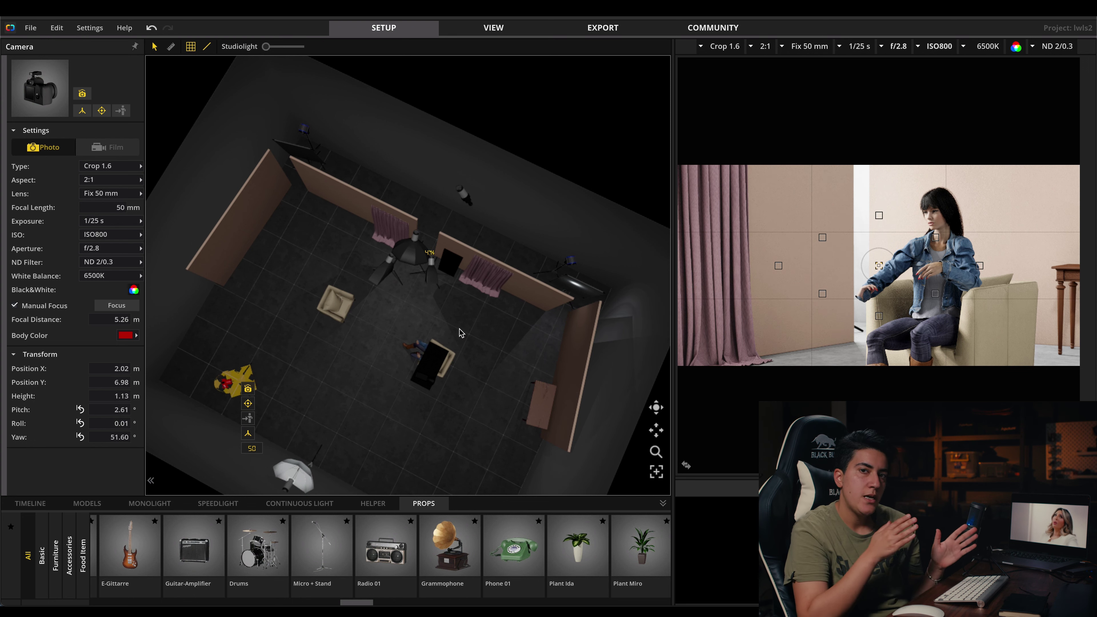
right_drag(456, 310, 459, 316)
scroll(459, 316, up, 5)
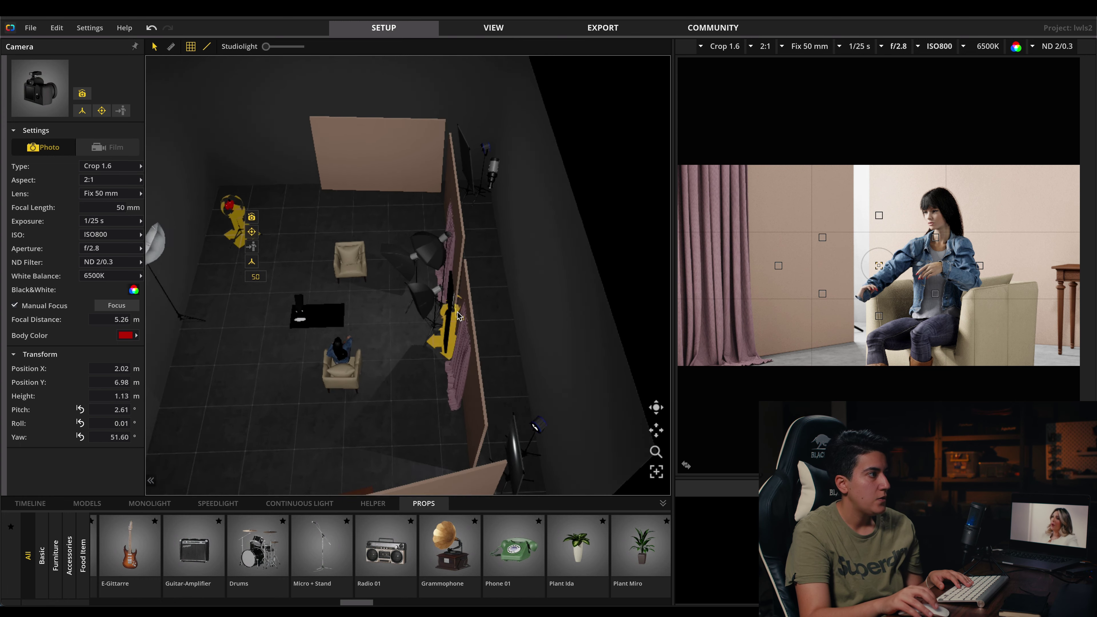
right_drag(422, 397, 488, 305)
click(488, 305)
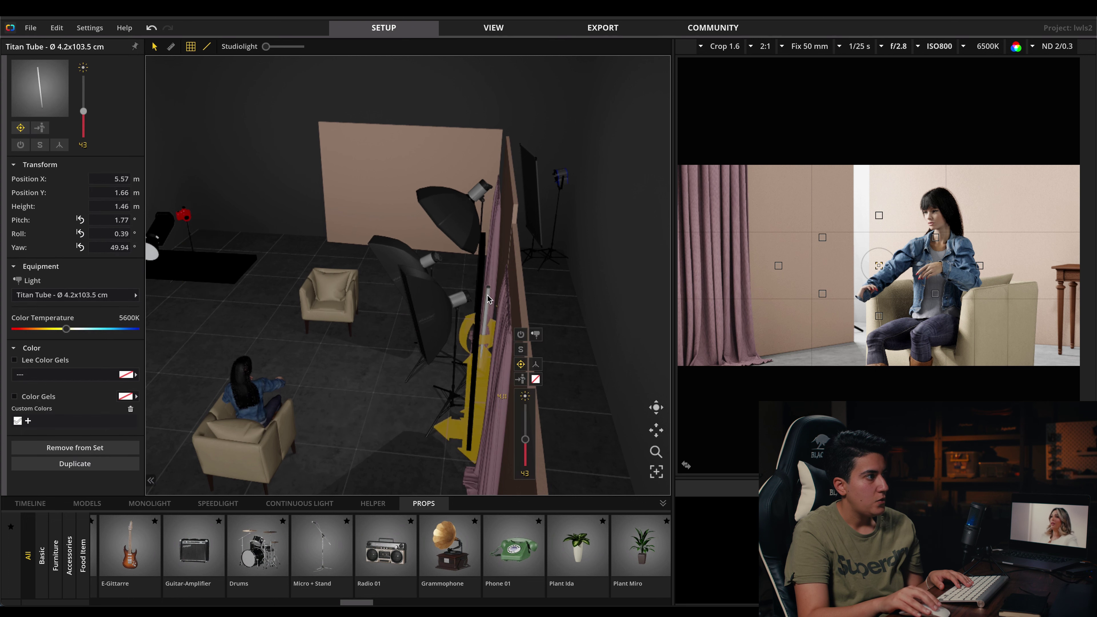
click(520, 334)
right_drag(386, 389, 503, 330)
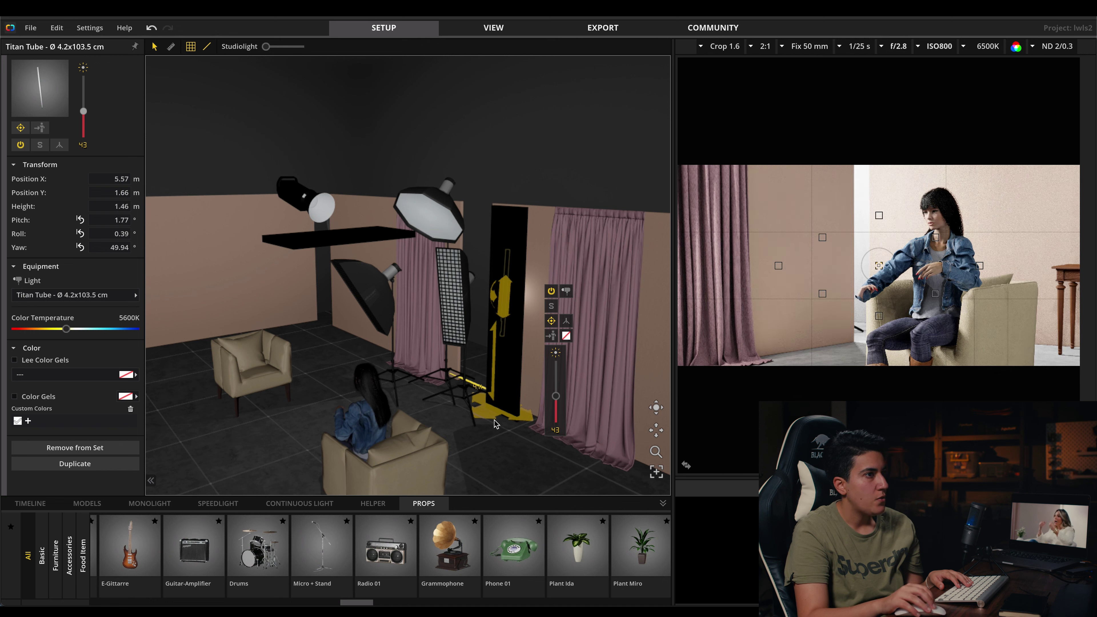
mouse_move(689, 277)
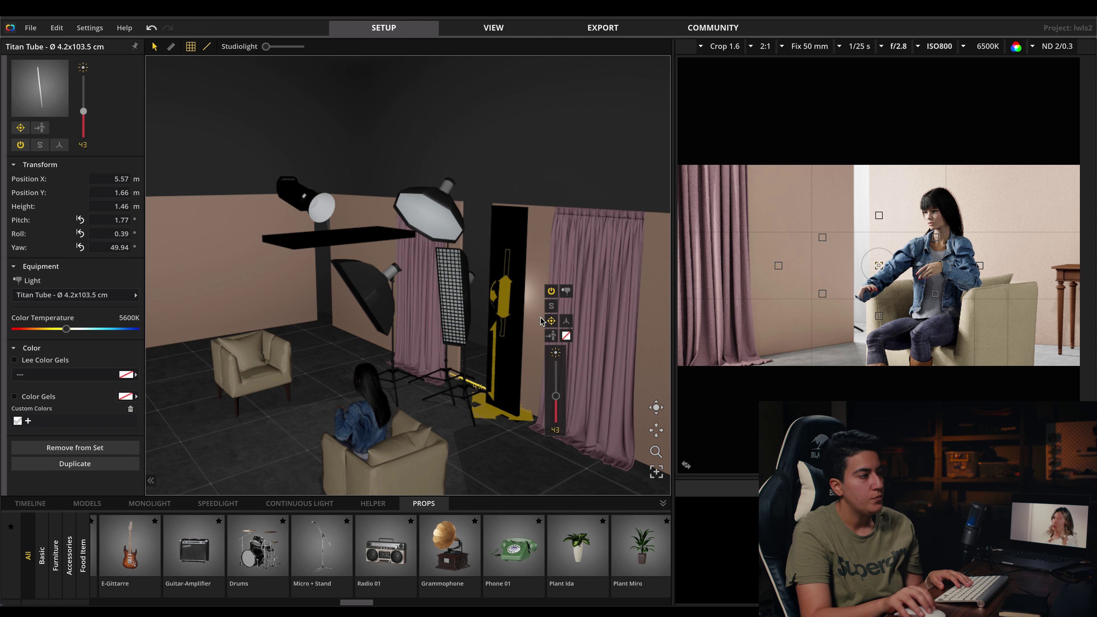
right_drag(533, 429, 616, 419)
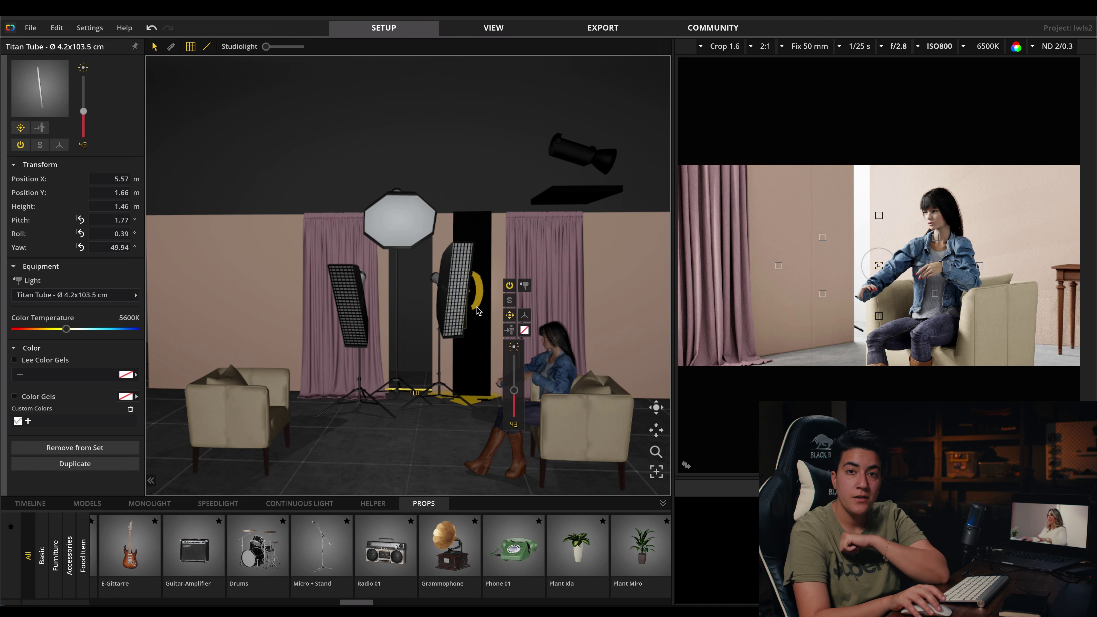
- Turn on the gobo projector mounted high behind the curtained wall
right_drag(411, 314, 229, 247)
scroll(285, 266, up, 5)
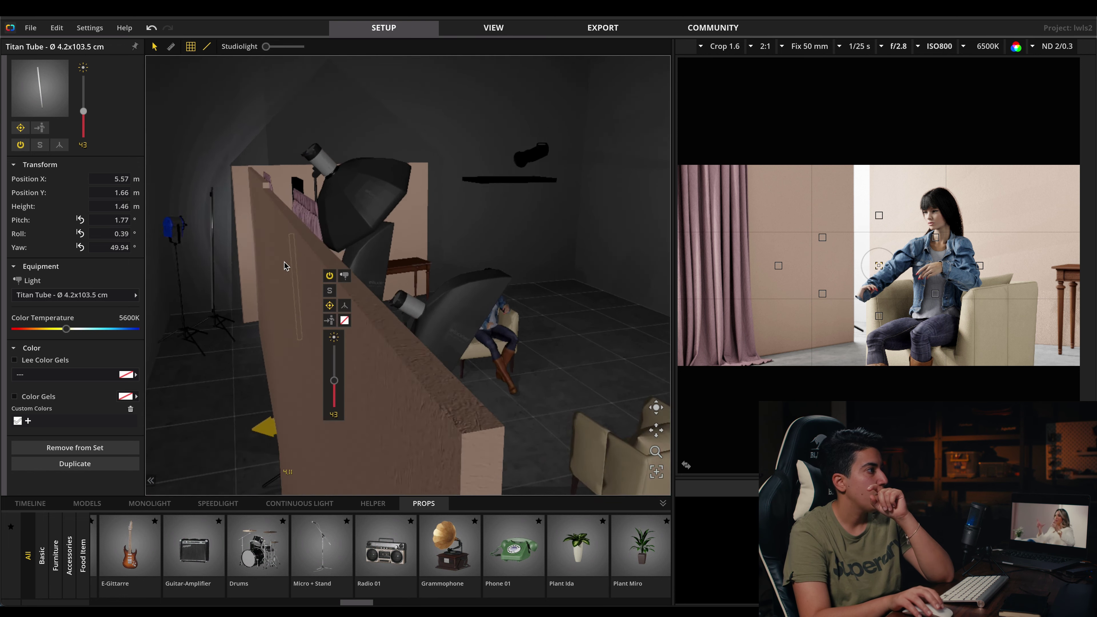
scroll(284, 265, down, 5)
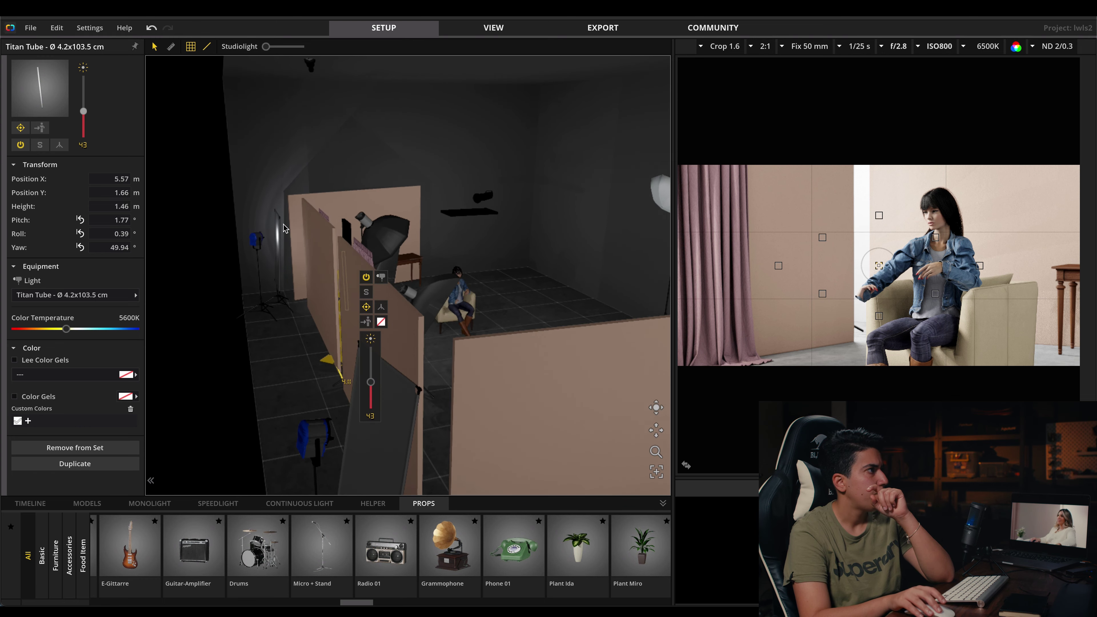
scroll(654, 427, down, 3)
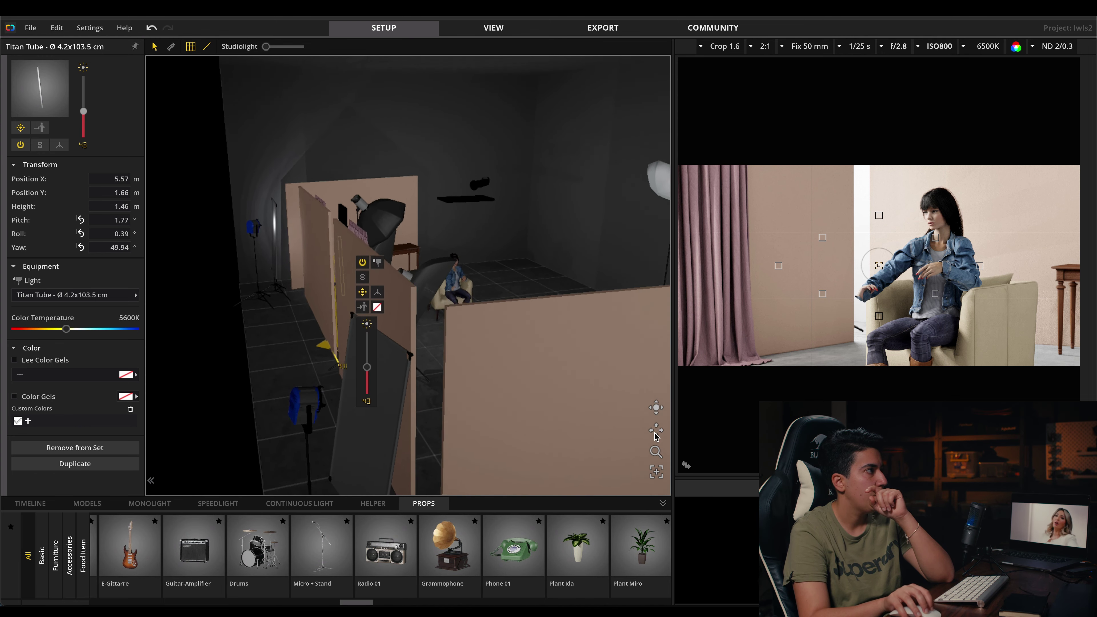
click(294, 150)
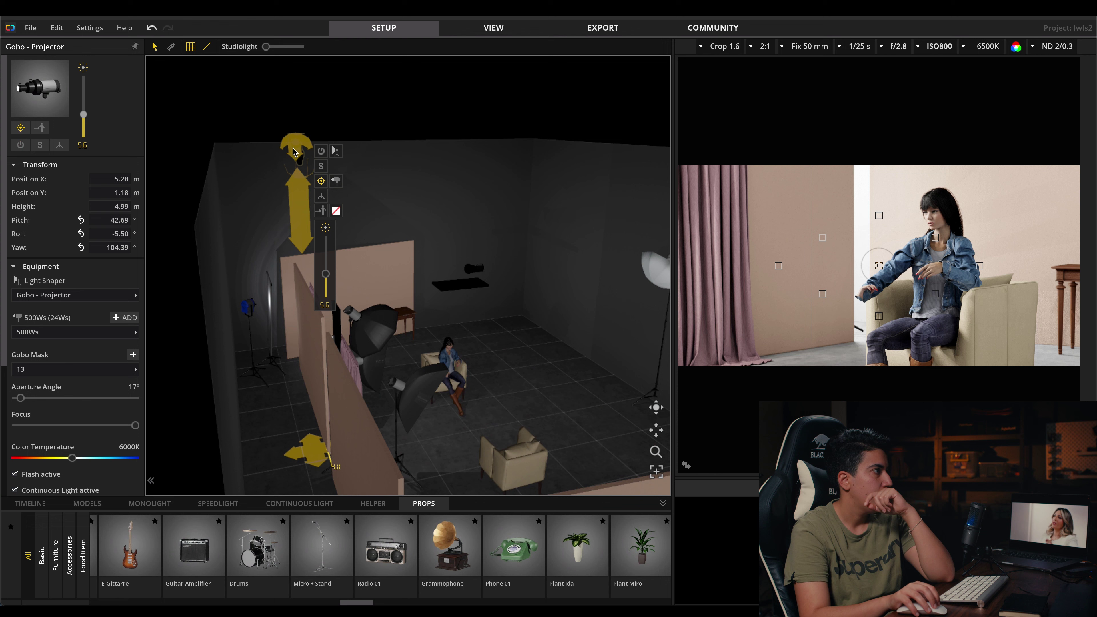
click(321, 151)
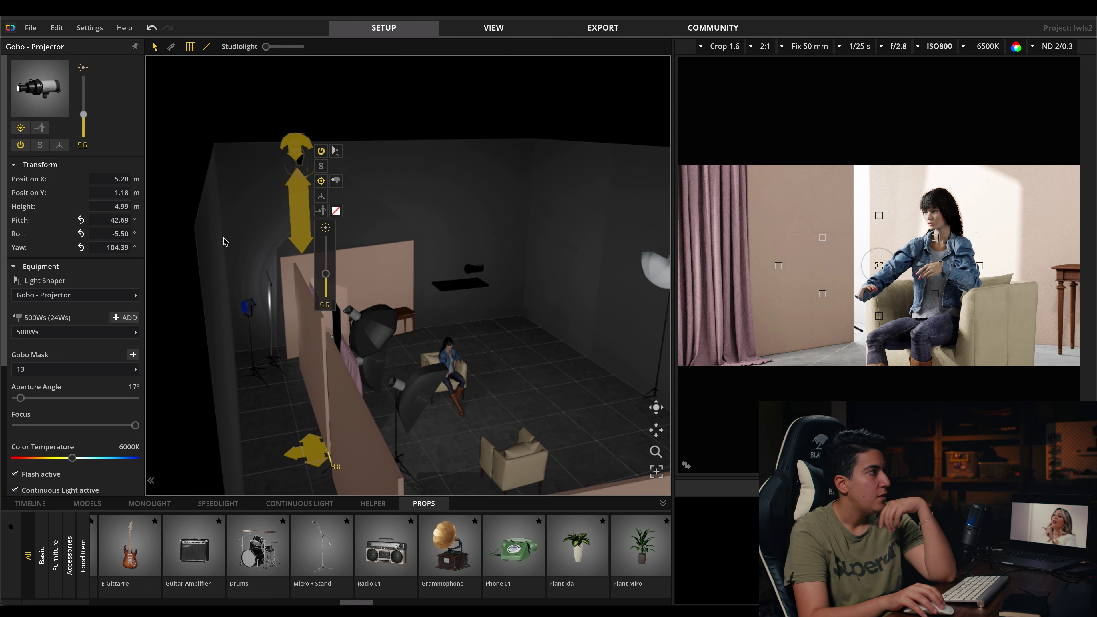
- Try the gobo projector with an aperture angle of 22° and its focus at the minimum
drag(23, 401, 27, 401)
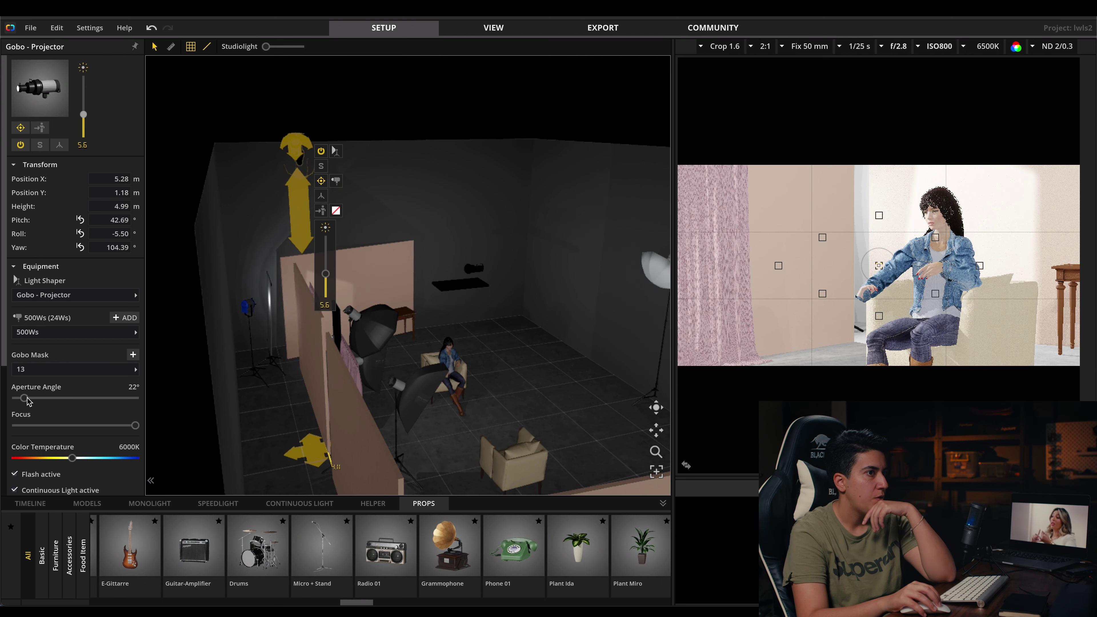
drag(136, 425, 28, 425)
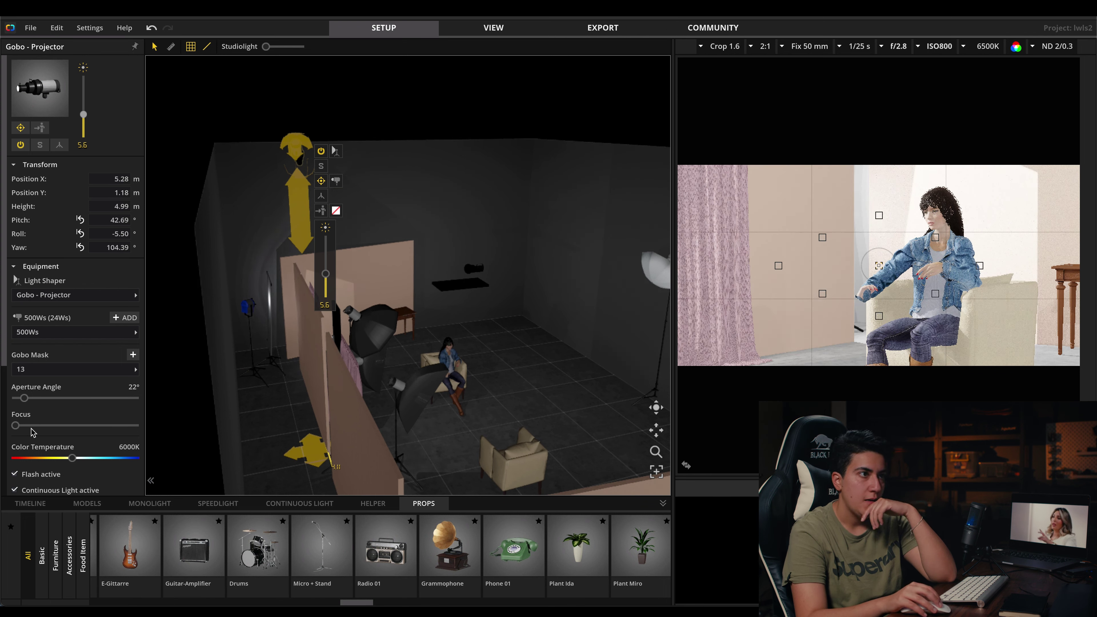
- Move the gobo projector to about X 4.76 m, Y 1.39 m and aim it at about pitch 38.7°, yaw 98°
drag(301, 457, 298, 477)
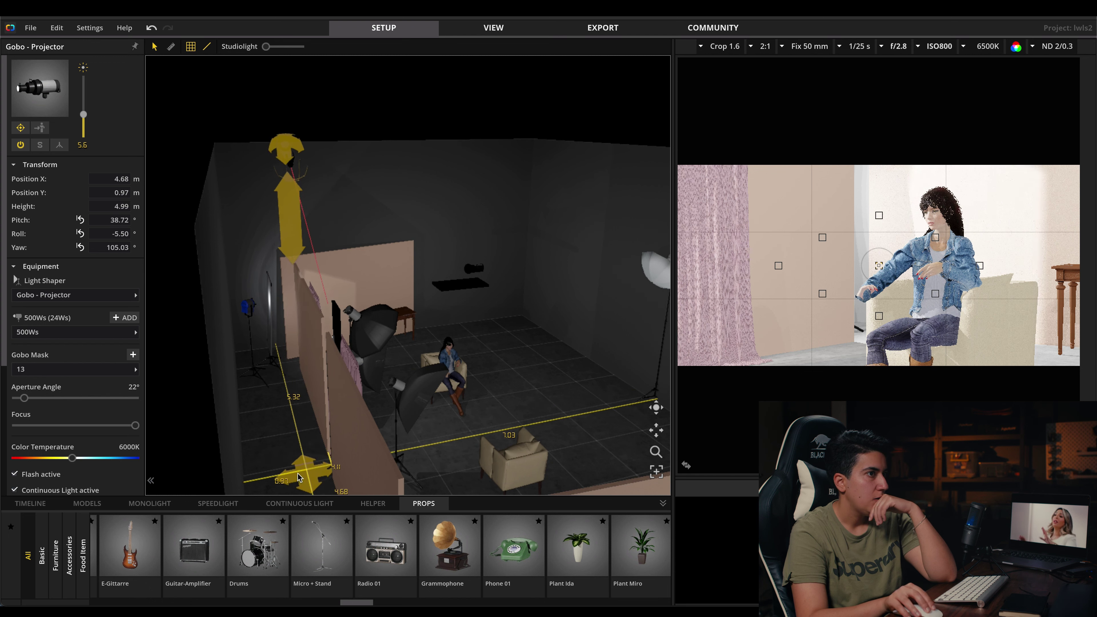
mouse_move(286, 150)
mouse_down()
mouse_move(250, 155)
mouse_move(302, 158)
mouse_up()
drag(303, 470, 348, 455)
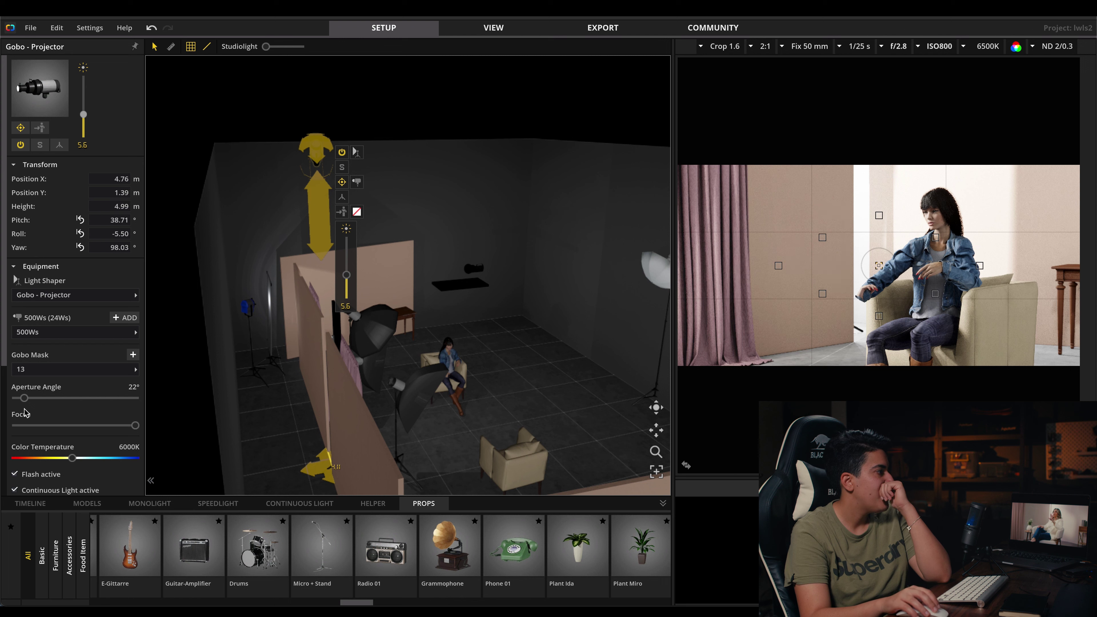
- Try aperture angles of 11°, 19° and 13° on the gobo projector, aimed at about pitch 41.4°, yaw 96.9°
drag(25, 404, 17, 404)
drag(318, 139, 322, 131)
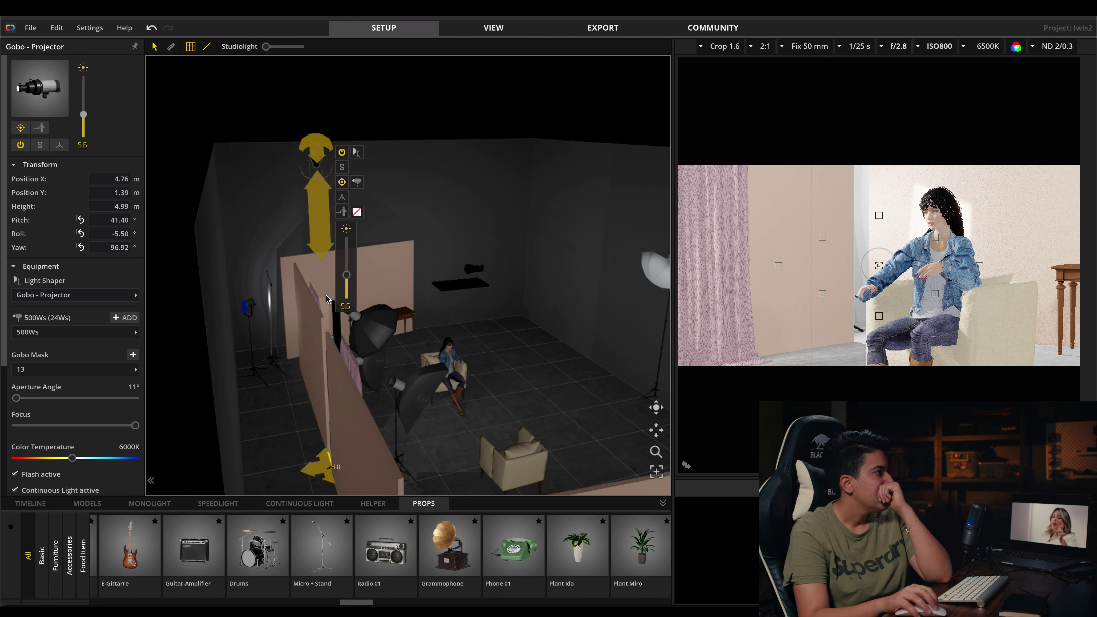
drag(16, 398, 23, 399)
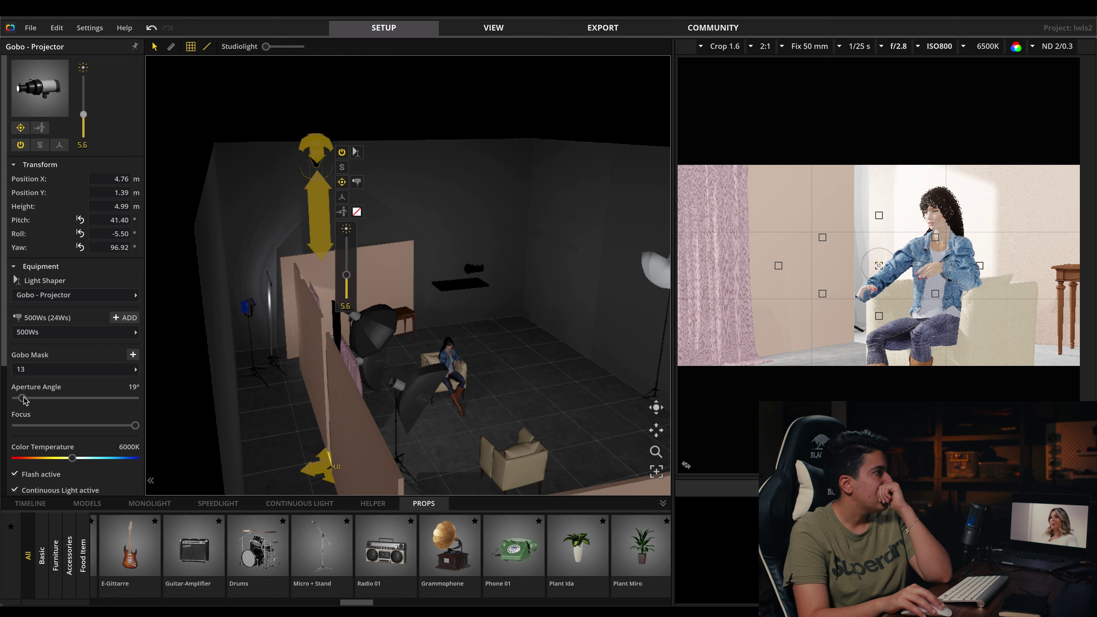
drag(24, 400, 19, 401)
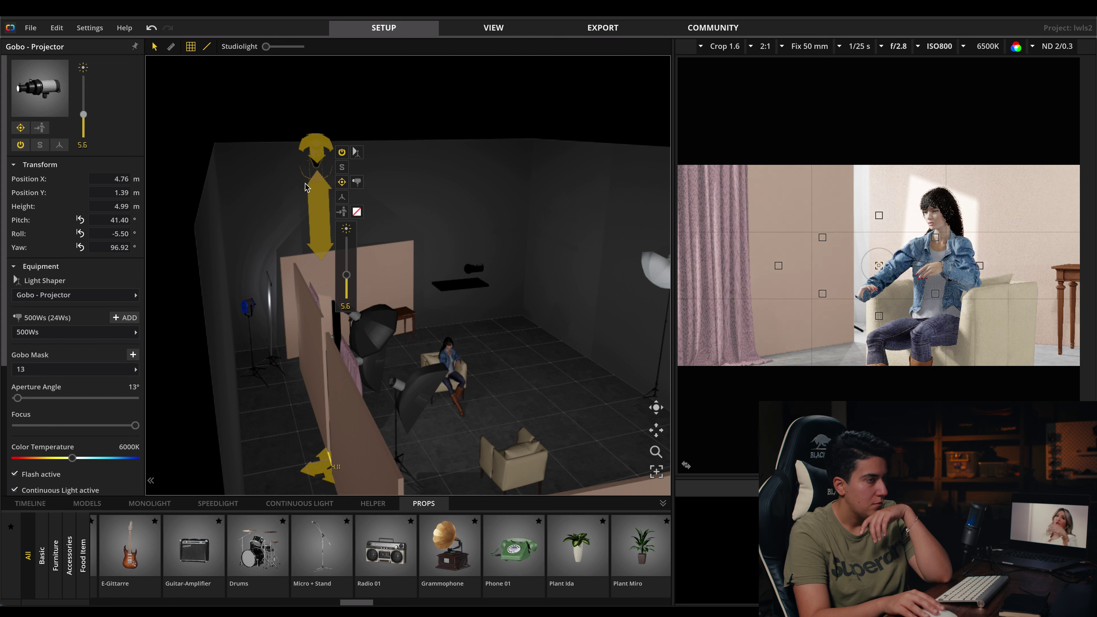
- Aim the gobo projector at about pitch 39.7°, yaw 100.2°, and set its aperture angle to 16°
drag(308, 152, 294, 150)
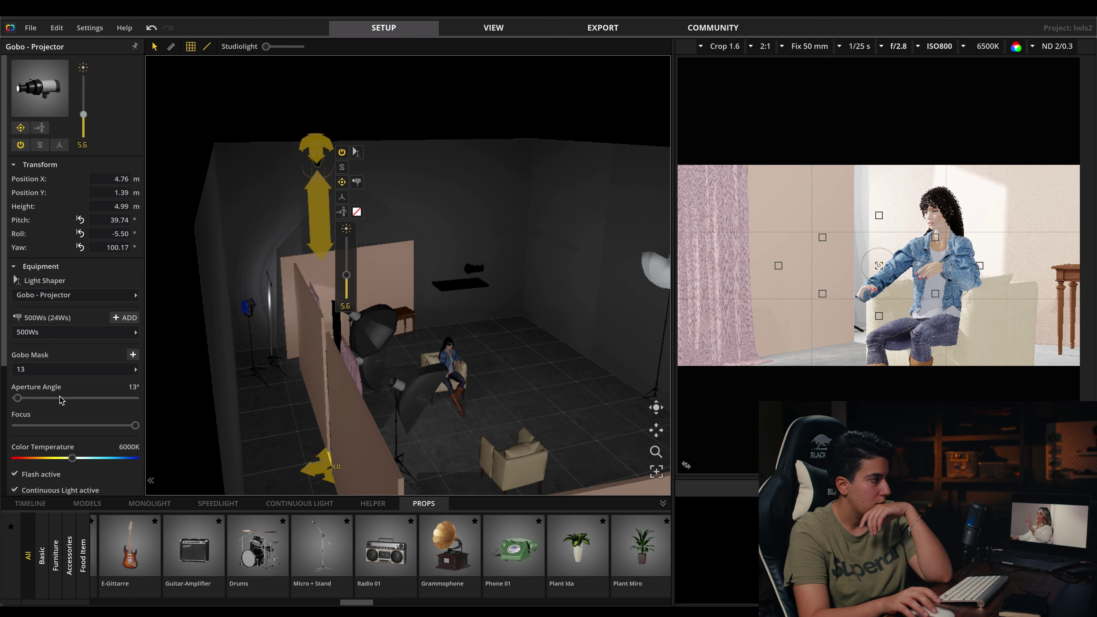
drag(21, 398, 25, 396)
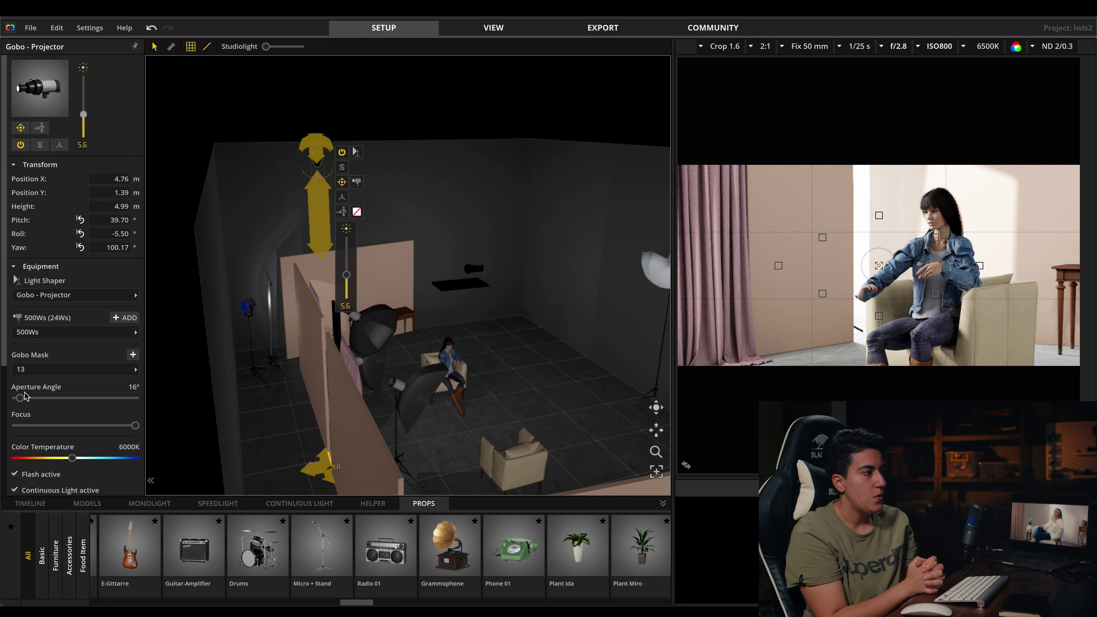
- Snap a shot of the current lighting setup and start rendering it from the shot viewer
right_drag(497, 346, 586, 270)
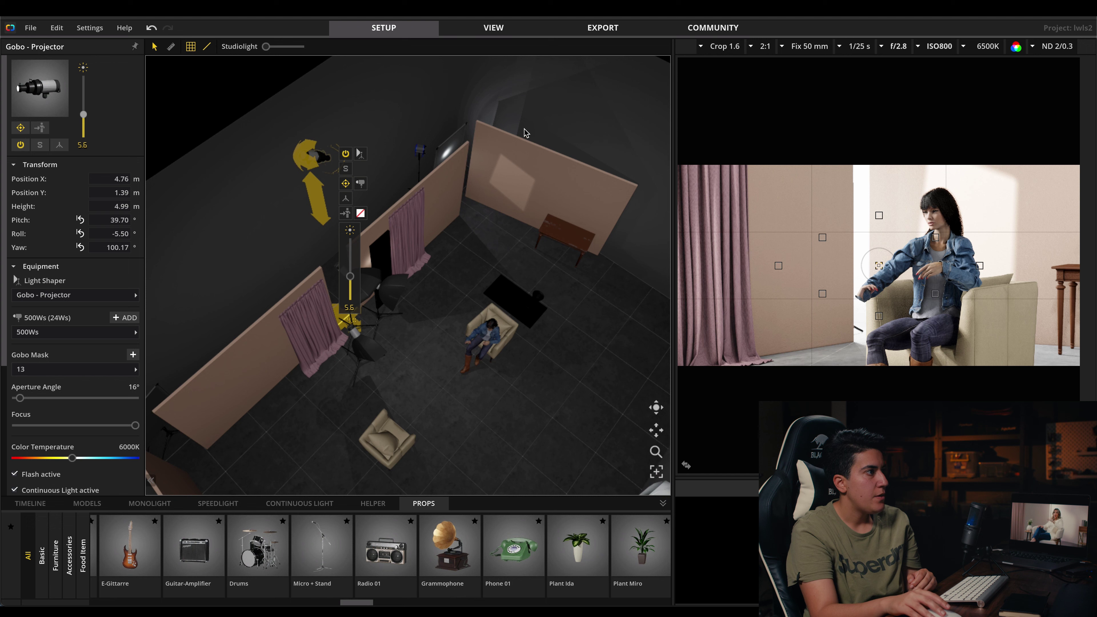
right_drag(258, 421, 318, 467)
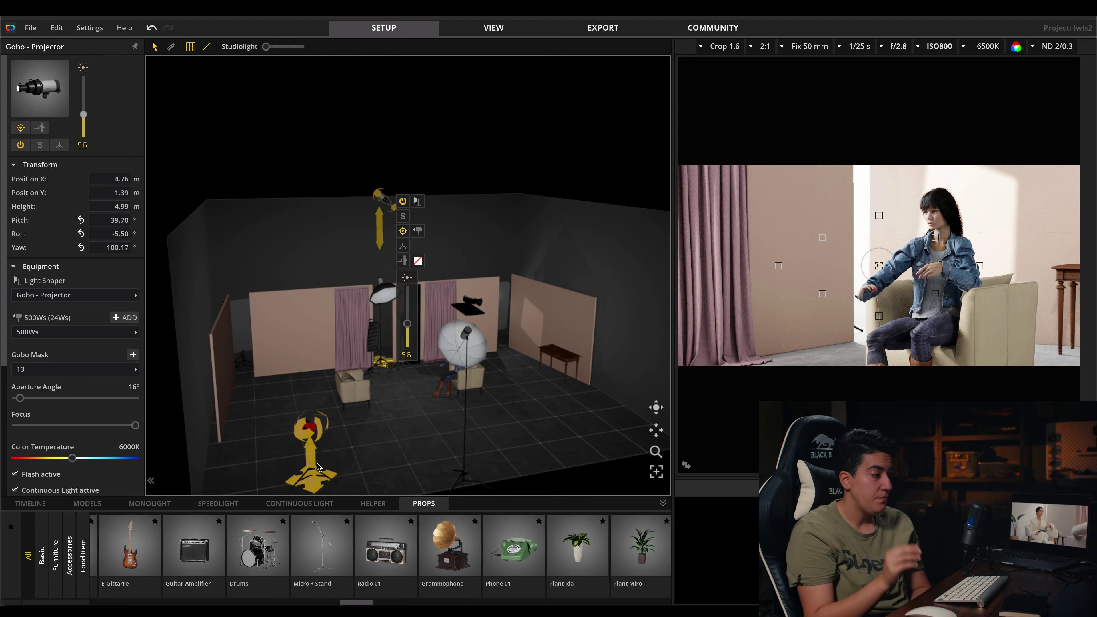
key(space)
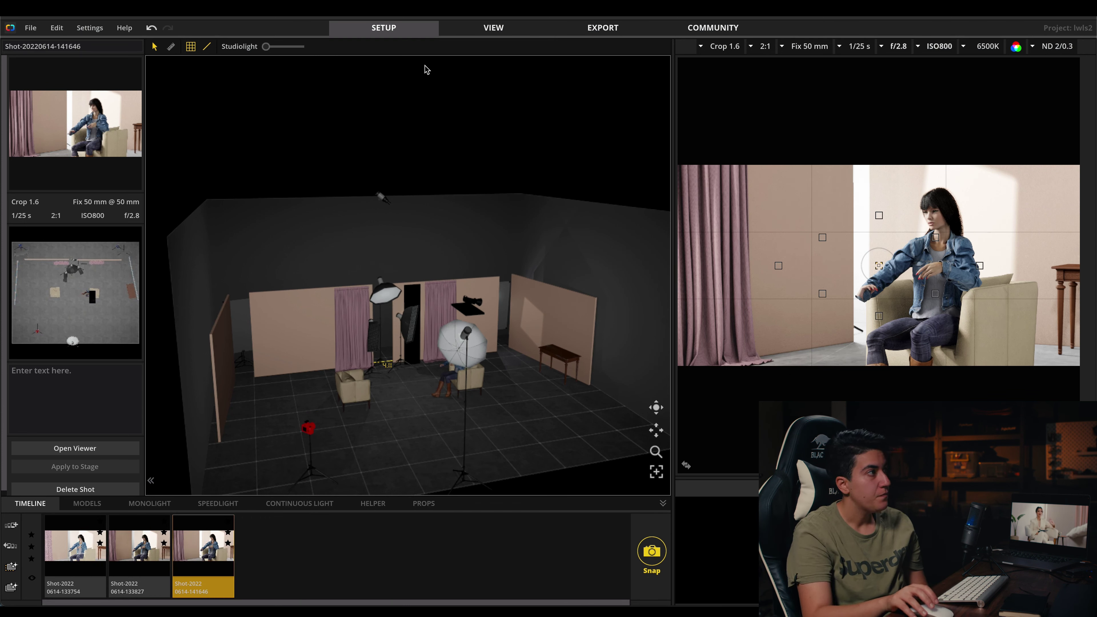
key(ctrl+2)
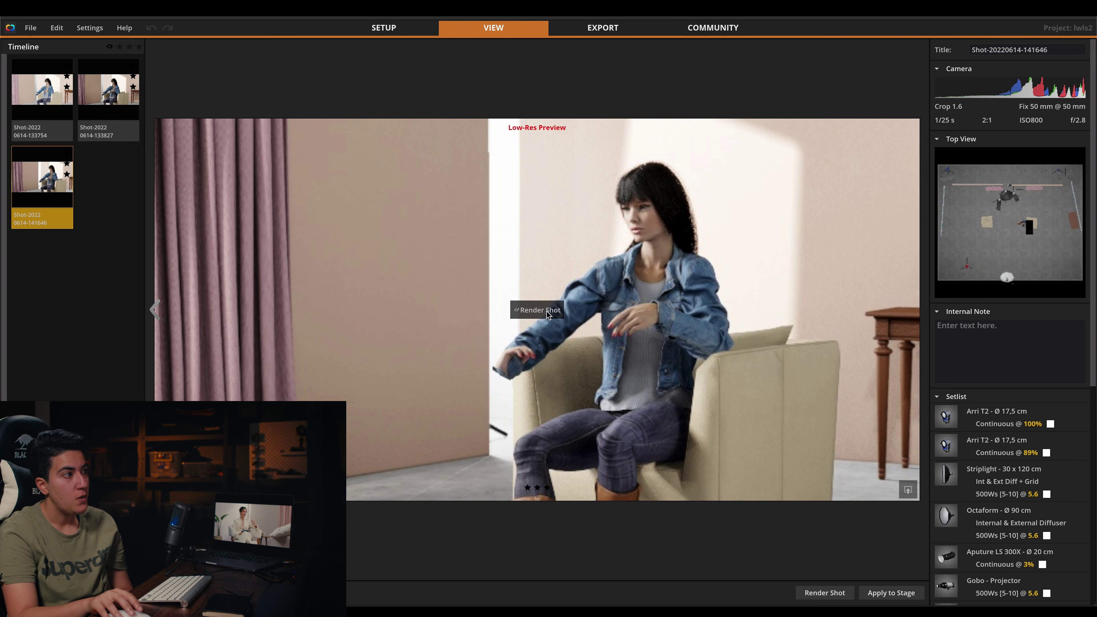
click(540, 310)
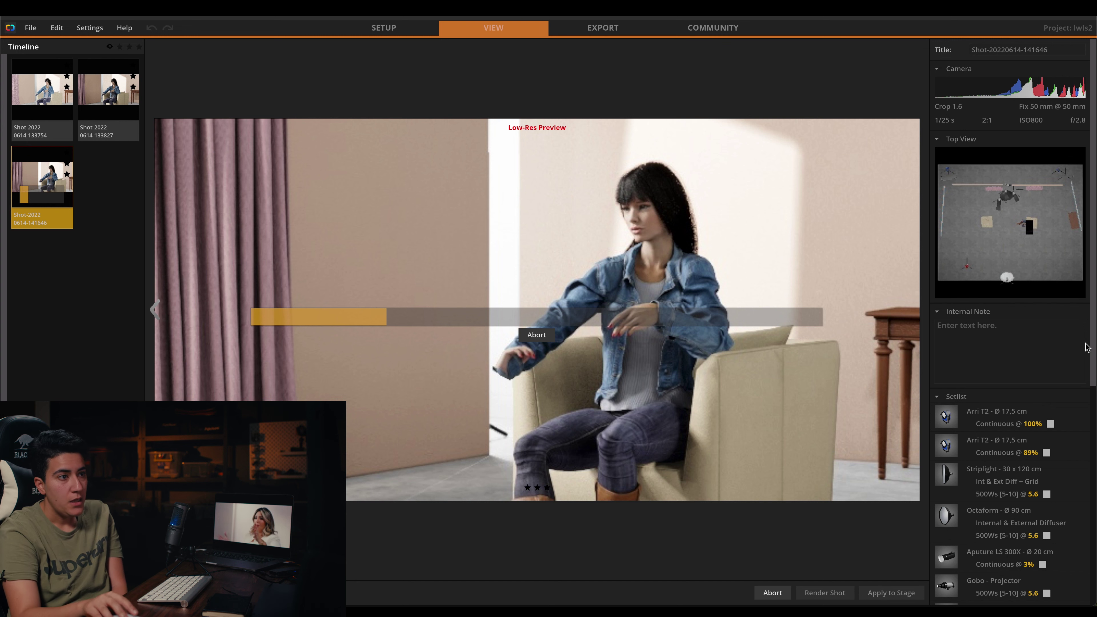
- Review the shot's setlist of lights, power settings, panels and props
scroll(996, 444, down, 3)
scroll(996, 444, down, 1)
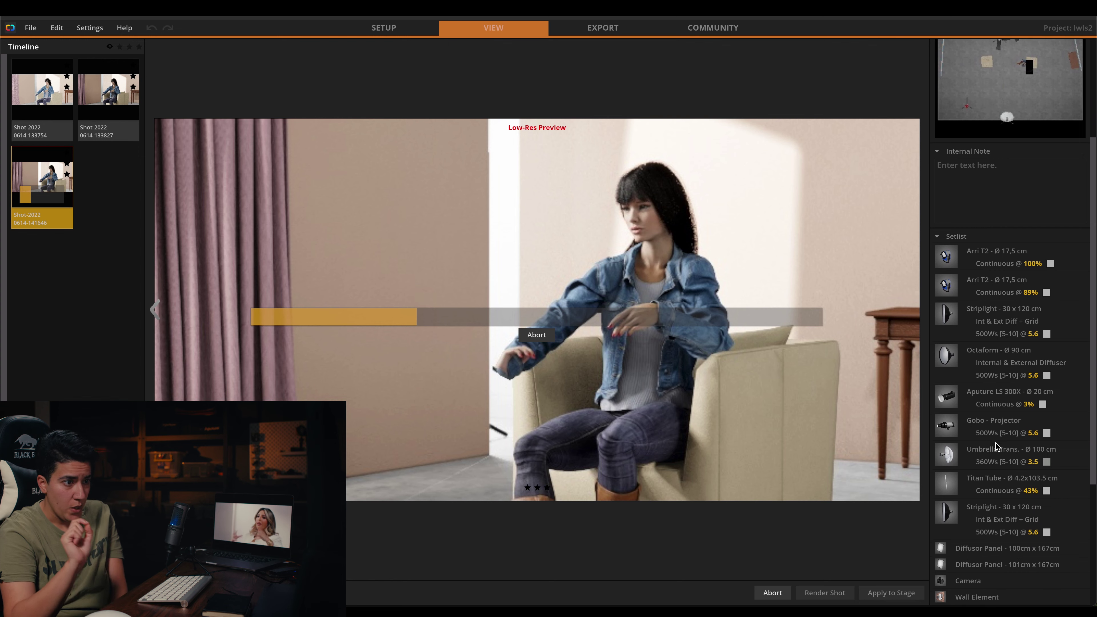
scroll(996, 443, down, 5)
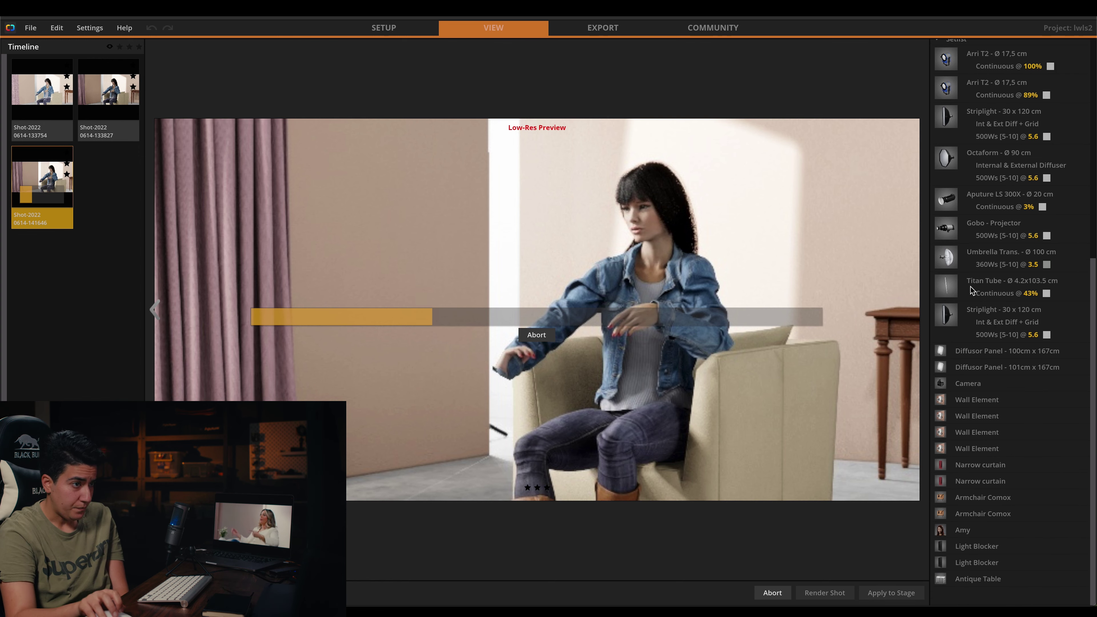
scroll(970, 288, up, 1)
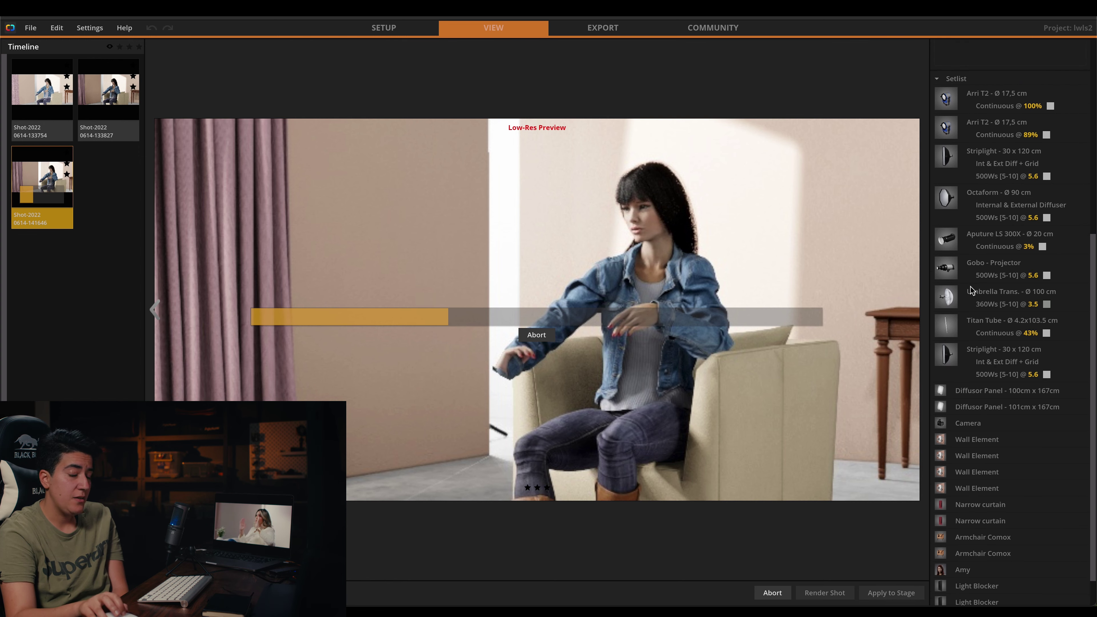